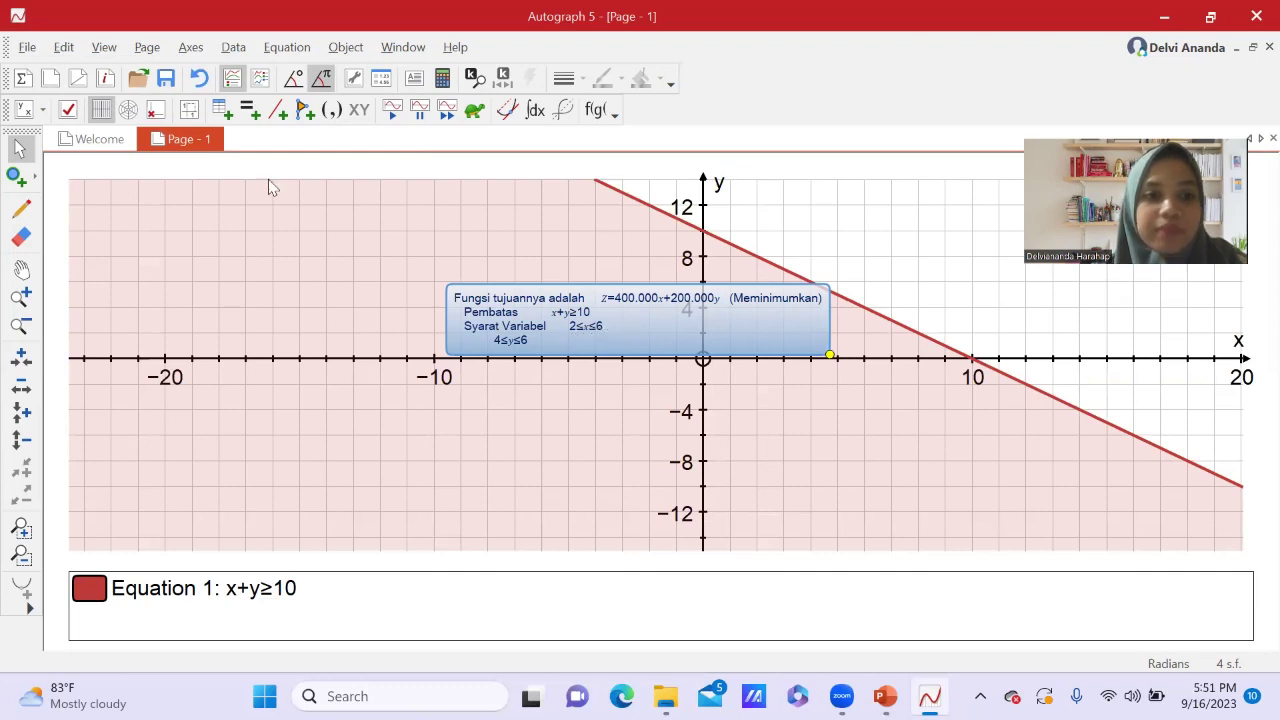
- Plot the inequality 2≤x on the graph and move the problem text box to the negative-x side of the y-axis
{"action": "left_click", "coordinate": [250, 113]}
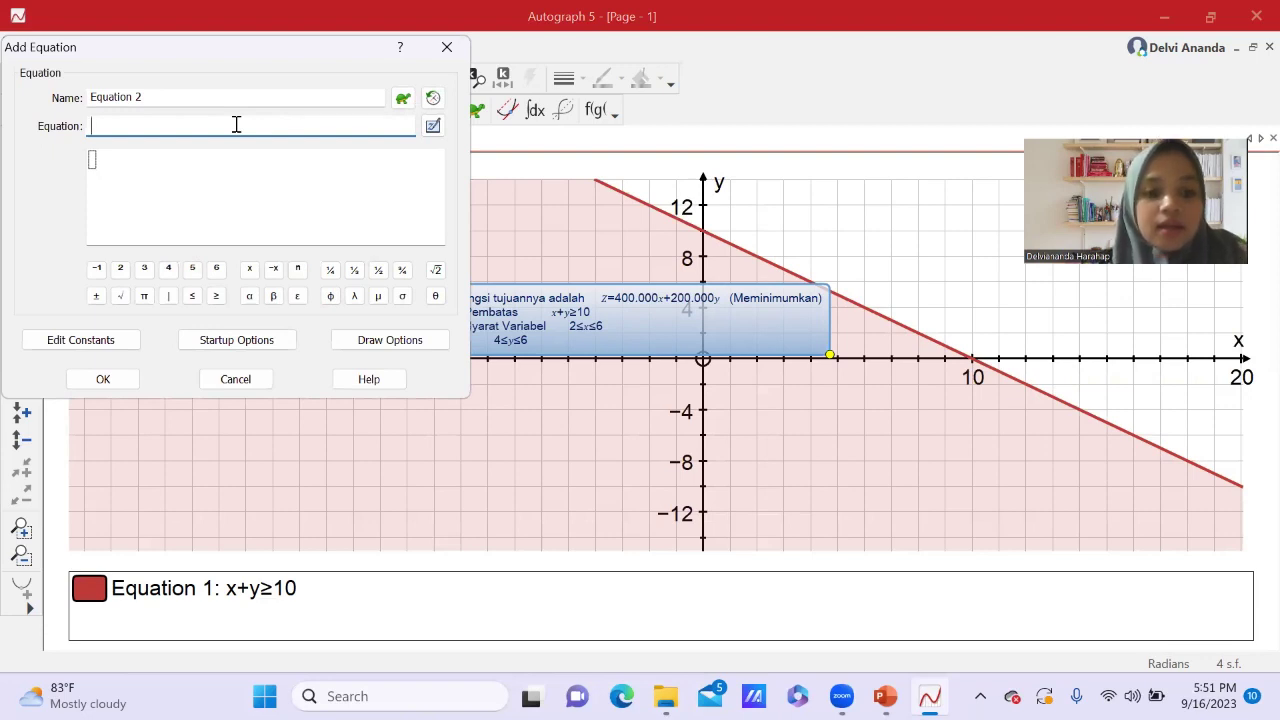
{"action": "type", "text": "2"}
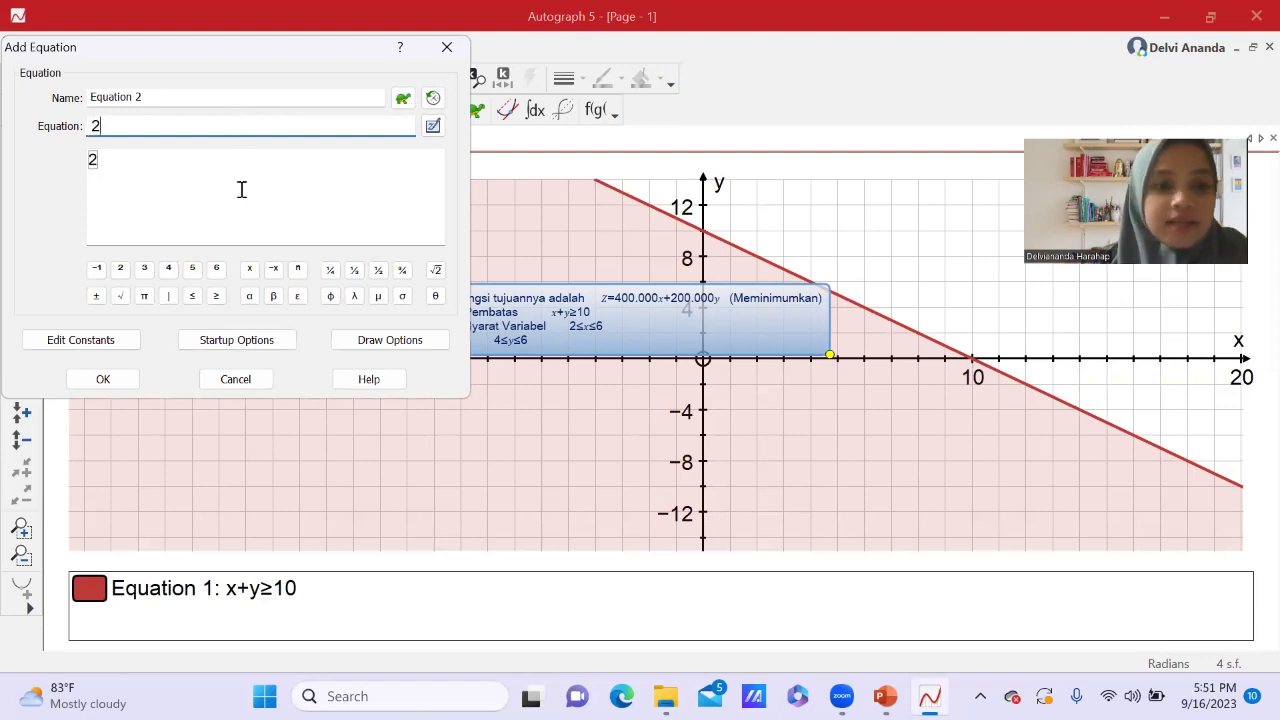
{"action": "left_click", "coordinate": [192, 296]}
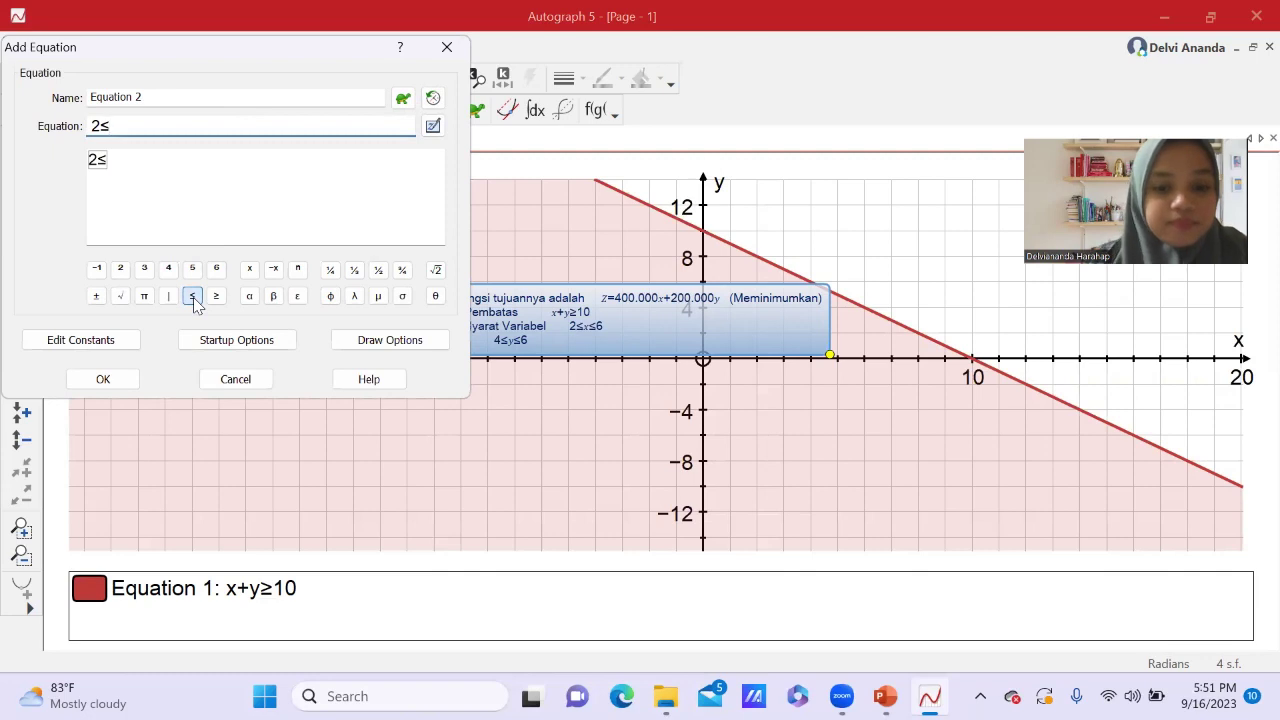
{"action": "type", "text": "x"}
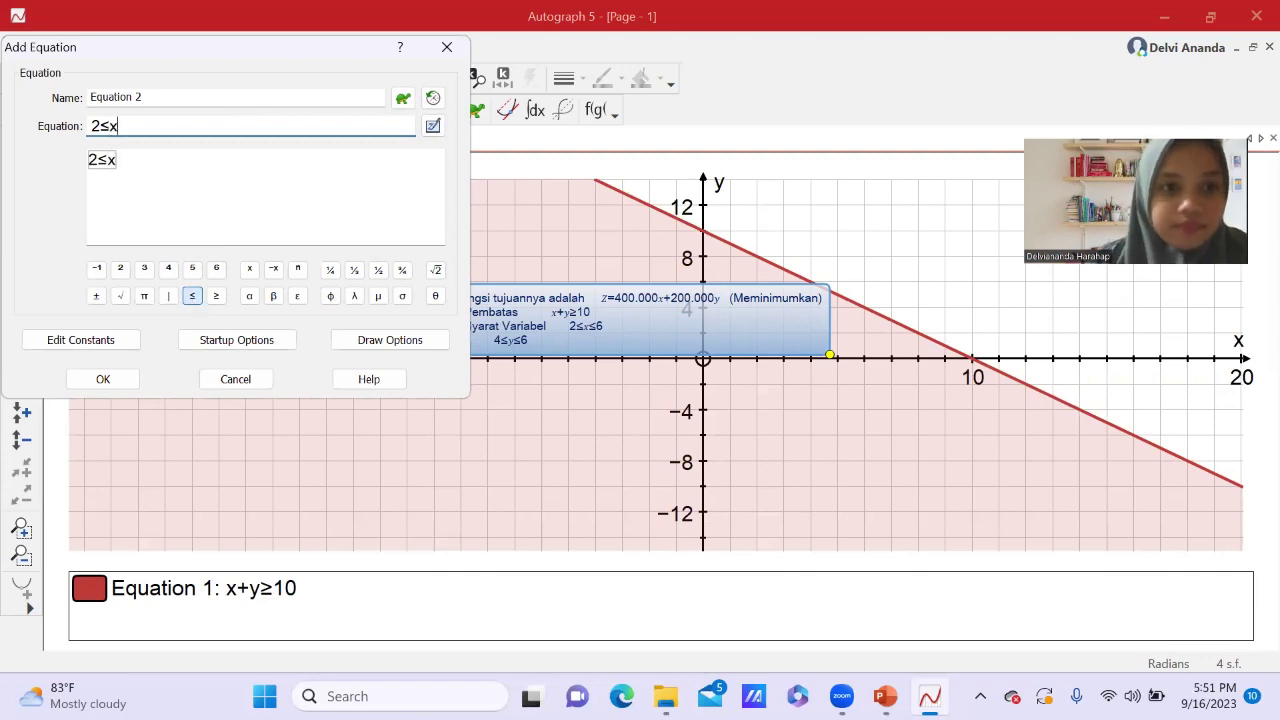
{"action": "left_click", "coordinate": [103, 380]}
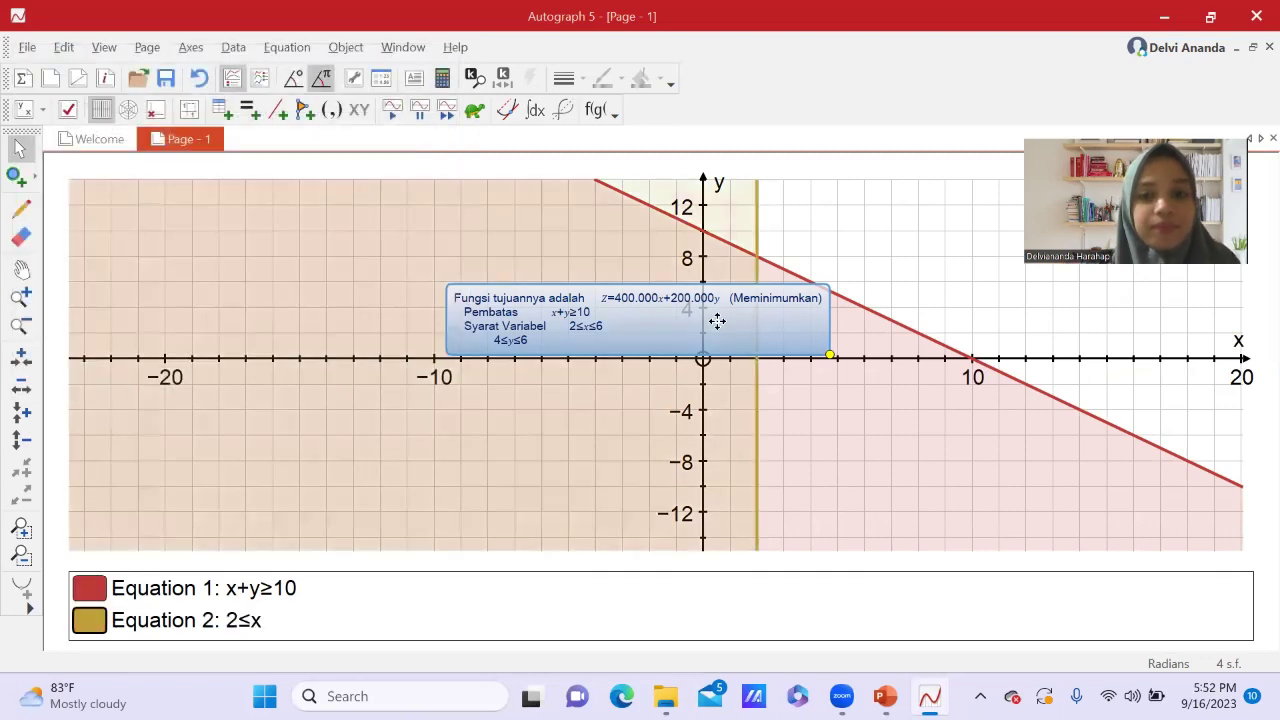
{"action": "left_click_drag", "start_coordinate": [717, 320], "coordinate": [469, 301]}
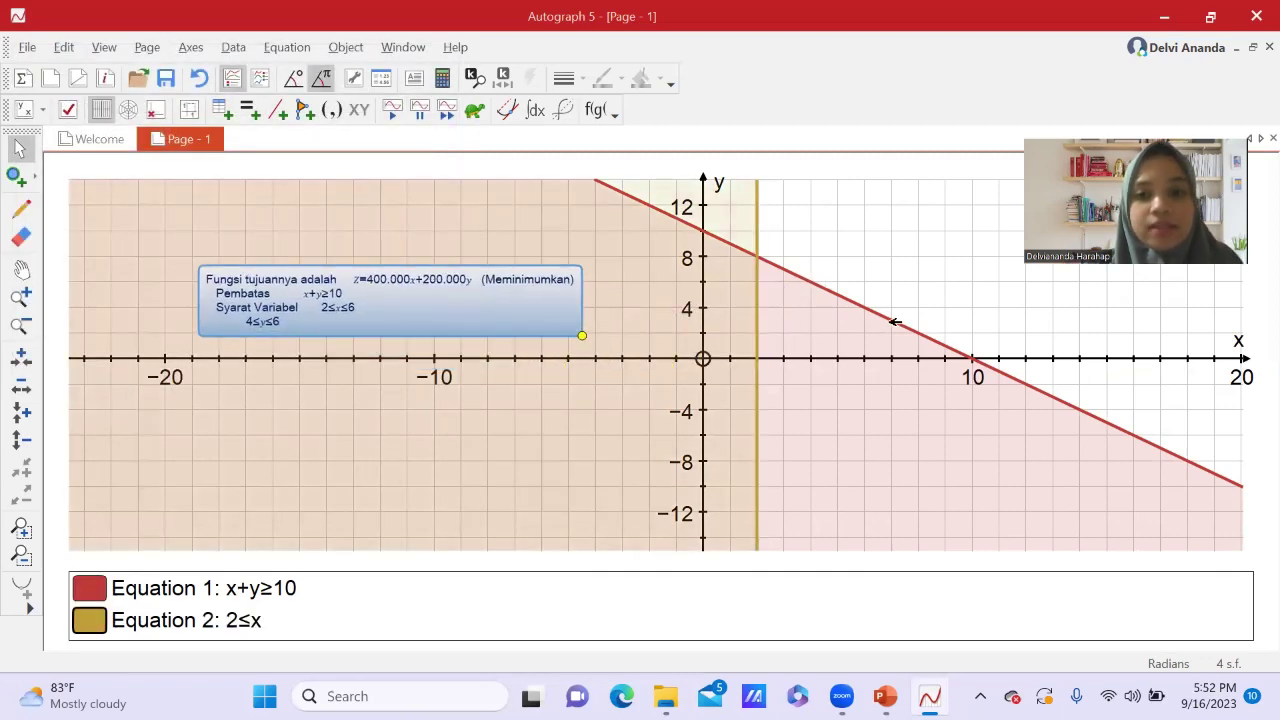
- Add the inequality x≤6 to the graph as the upper limit on x
{"action": "scroll", "coordinate": [895, 322], "scroll_direction": "down", "scroll_amount": 3}
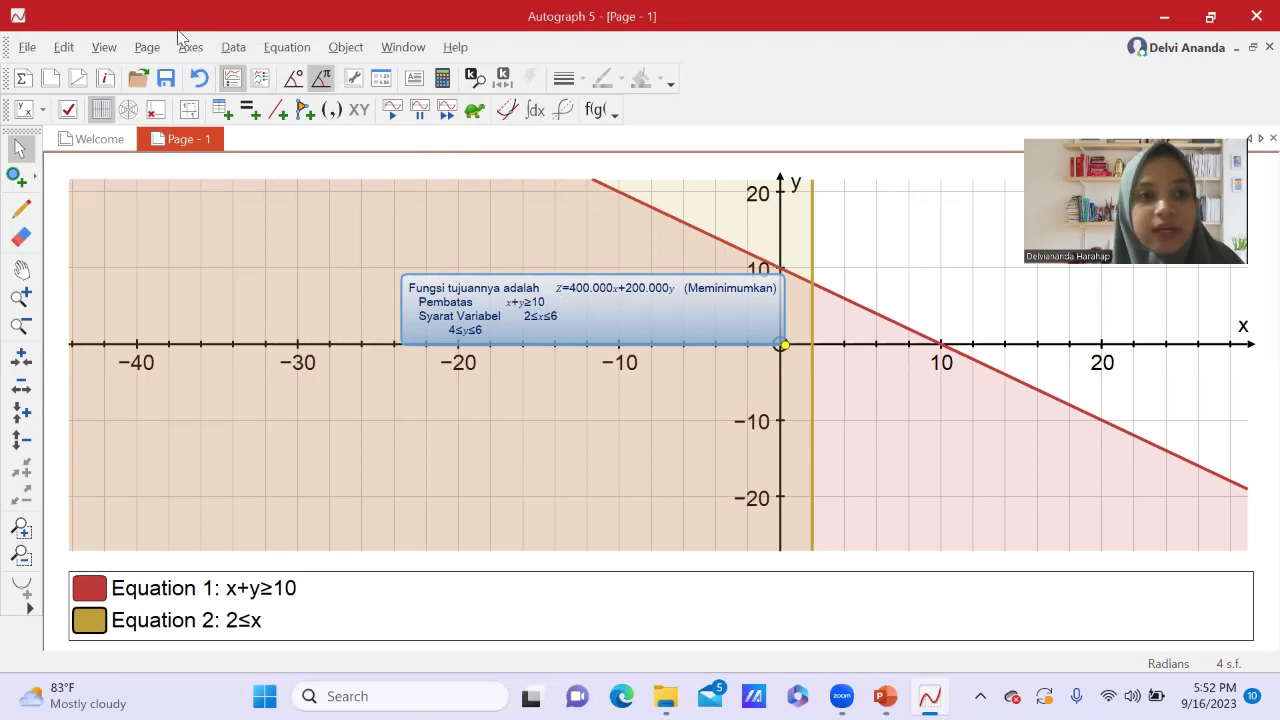
{"action": "left_click", "coordinate": [250, 113]}
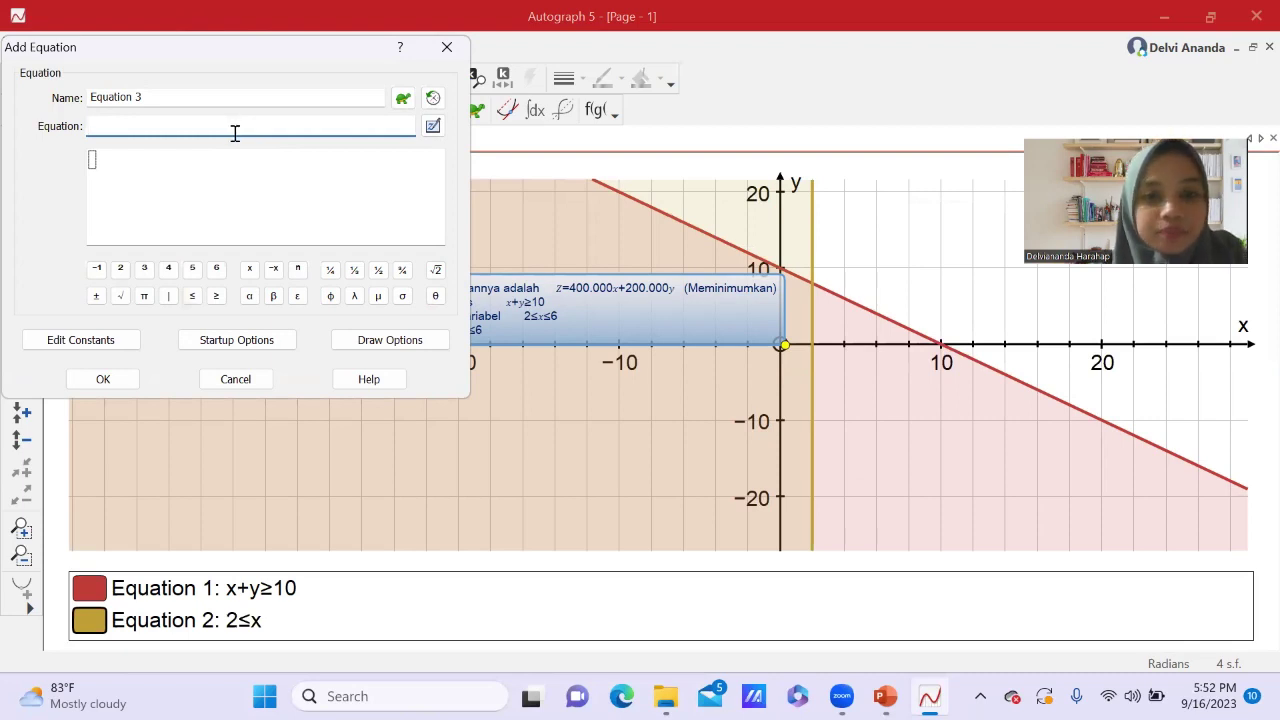
{"action": "type", "text": "x"}
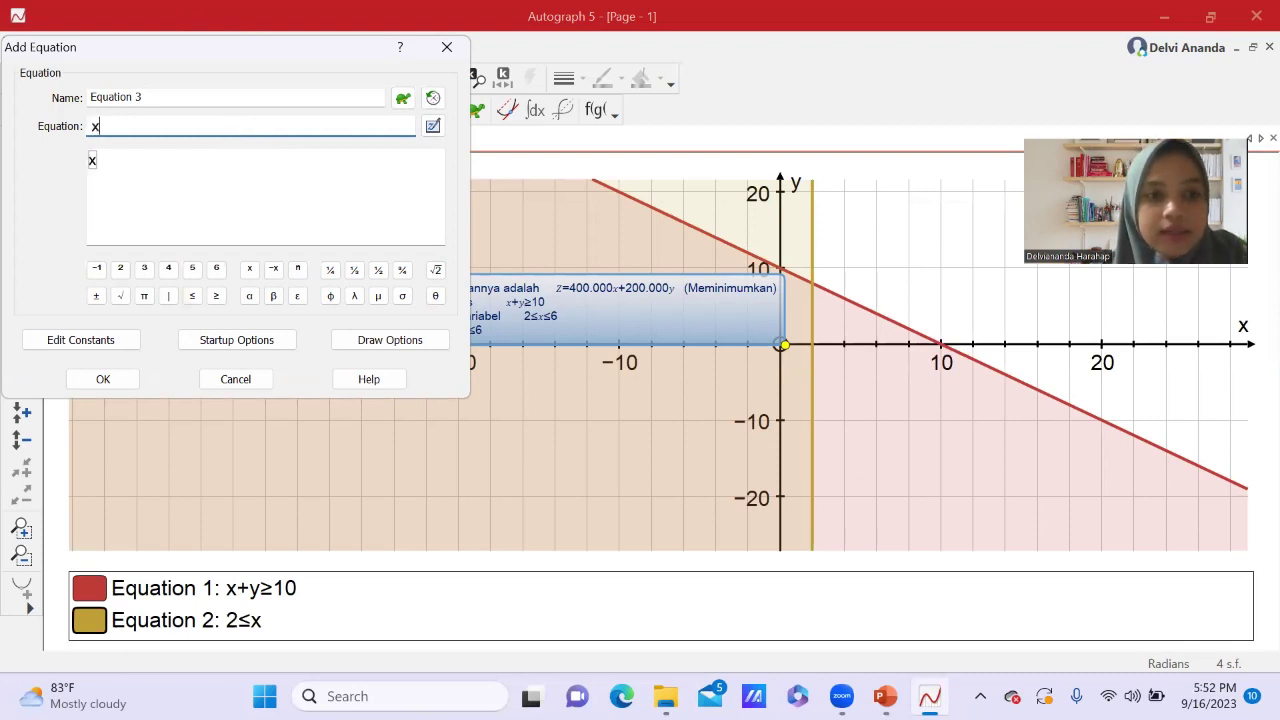
{"action": "left_click", "coordinate": [195, 299]}
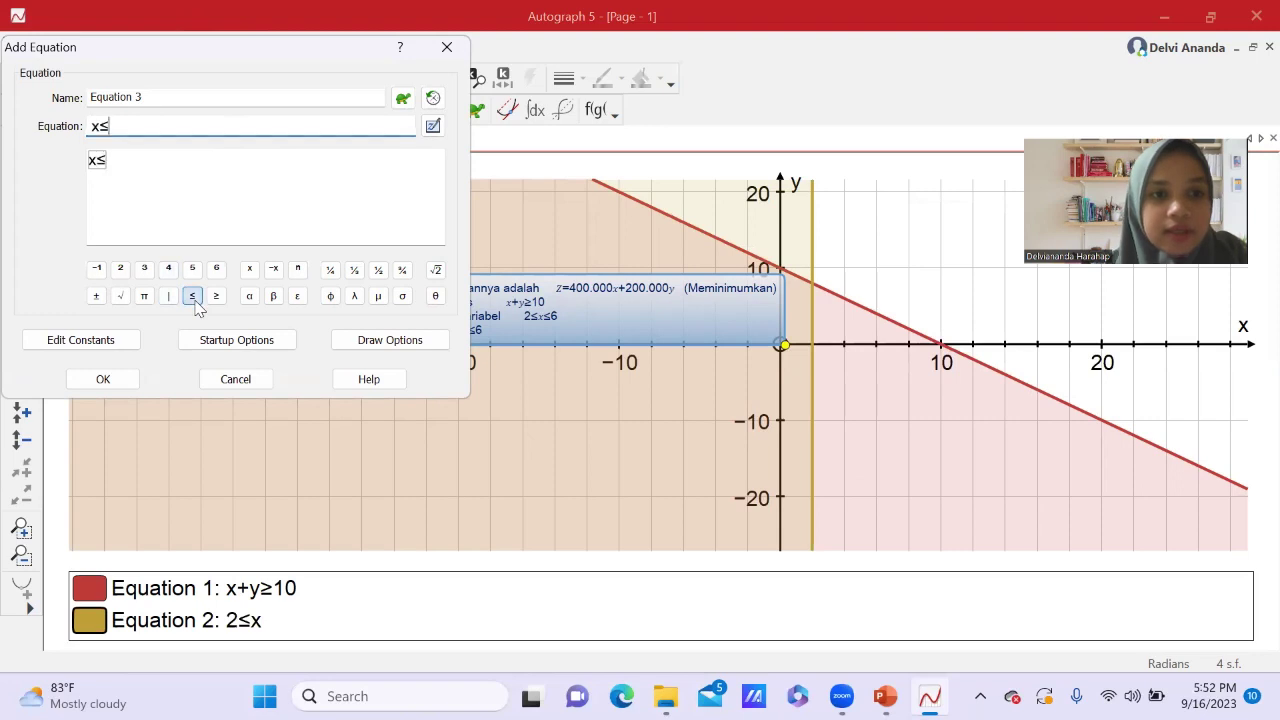
{"action": "type", "text": "6"}
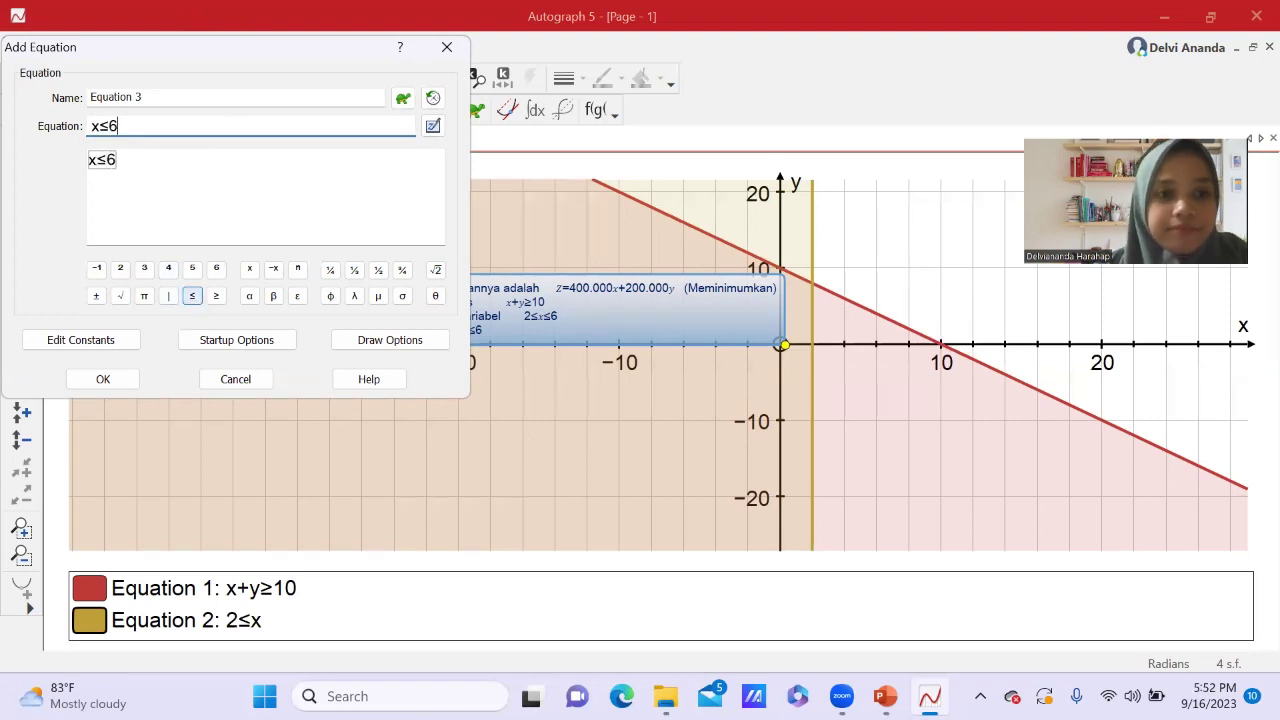
{"action": "left_click", "coordinate": [103, 381]}
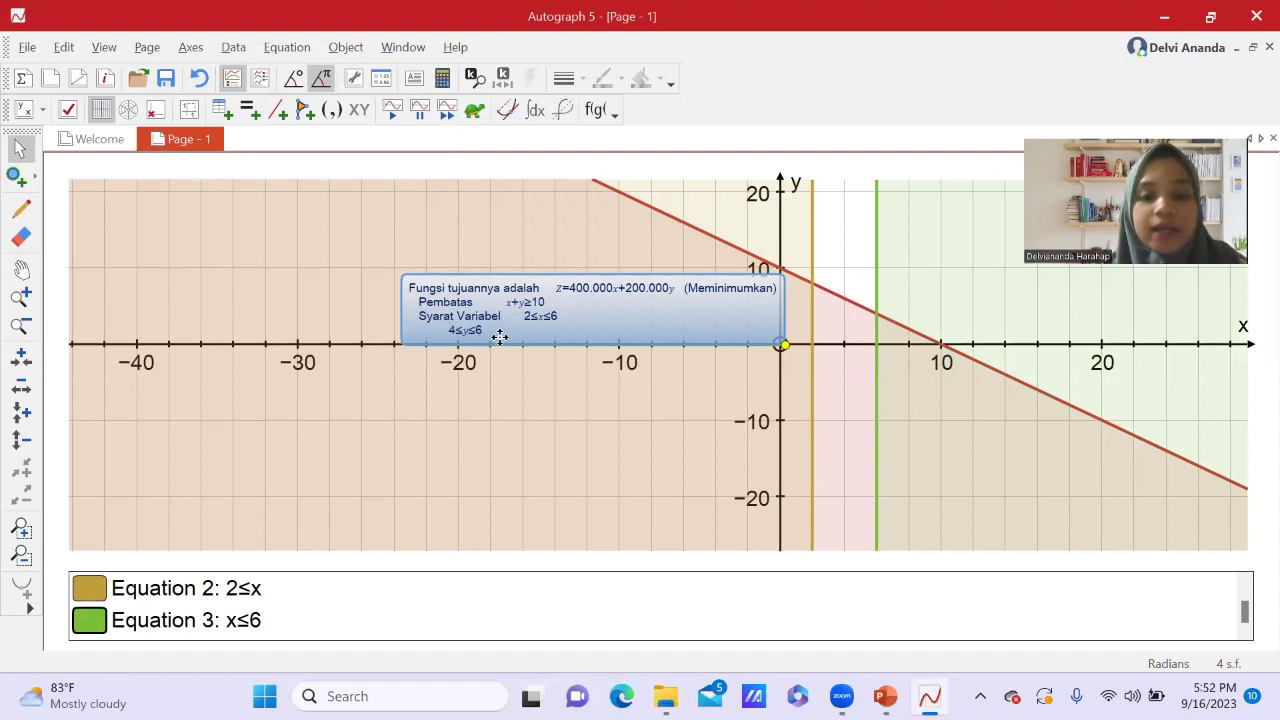
- Add the inequality 4≤y to the graph as the lower limit on y
{"action": "left_click", "coordinate": [255, 115]}
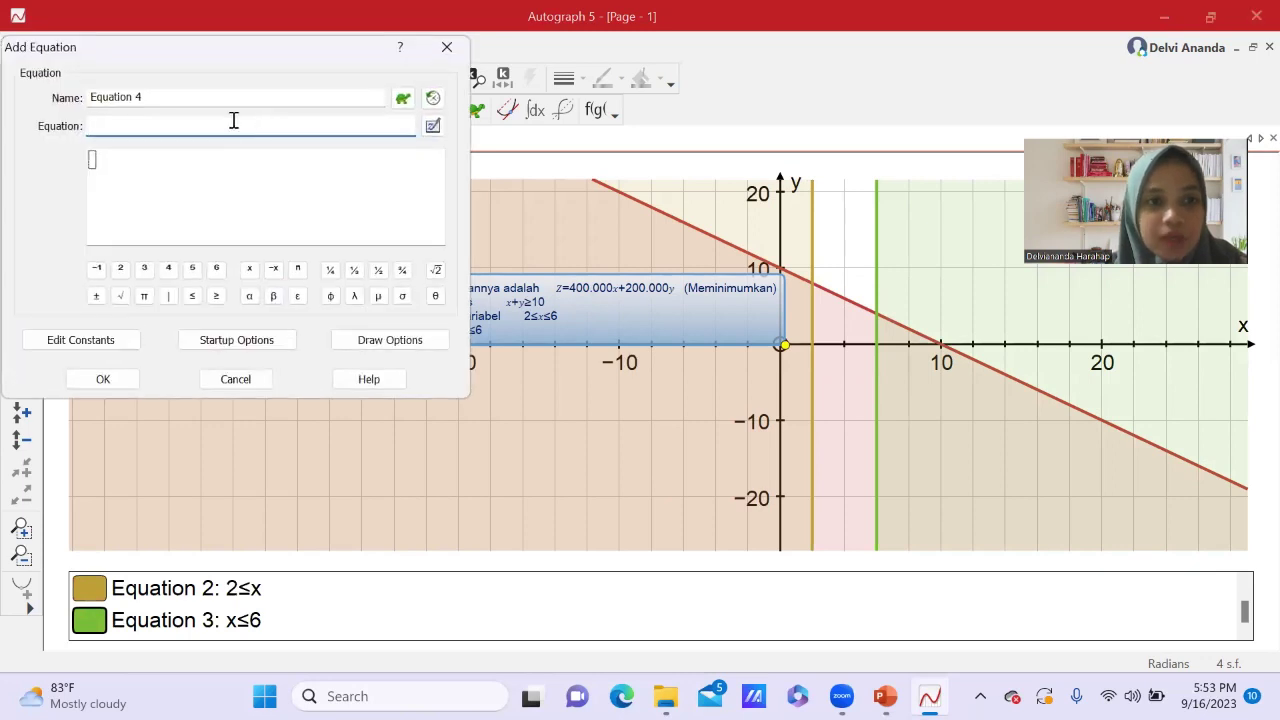
{"action": "type", "text": "4"}
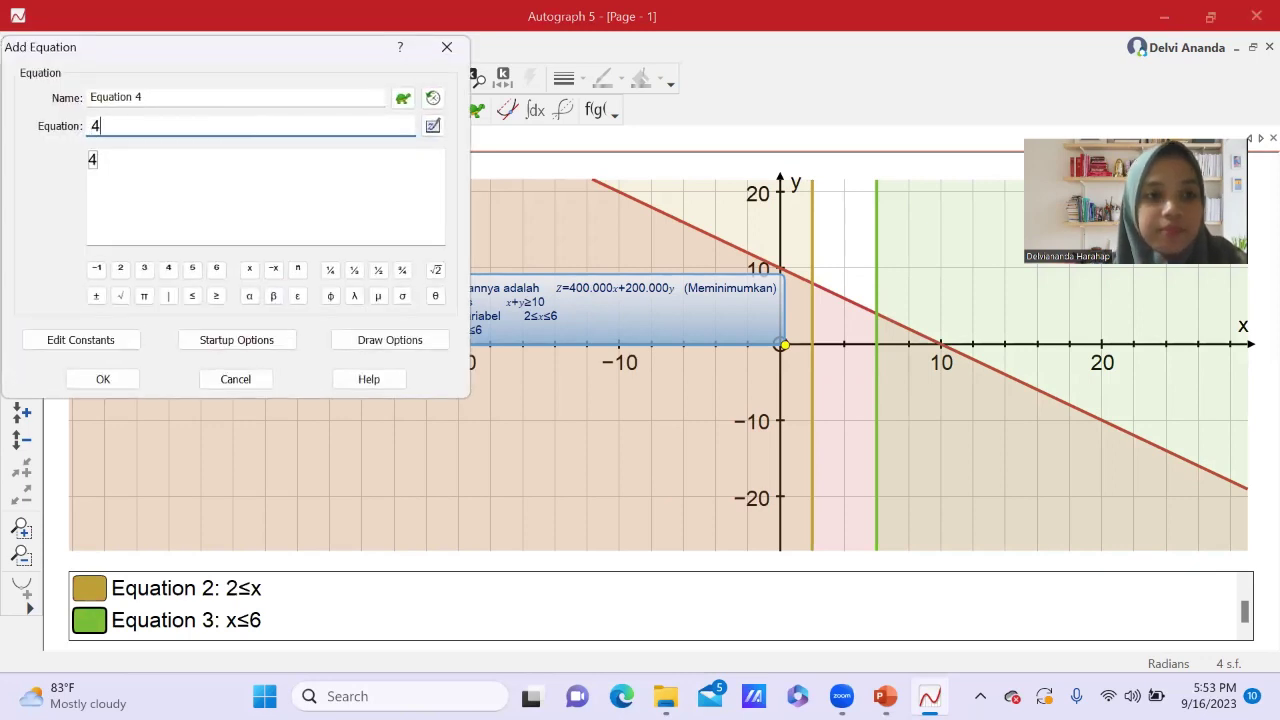
{"action": "left_click", "coordinate": [192, 296]}
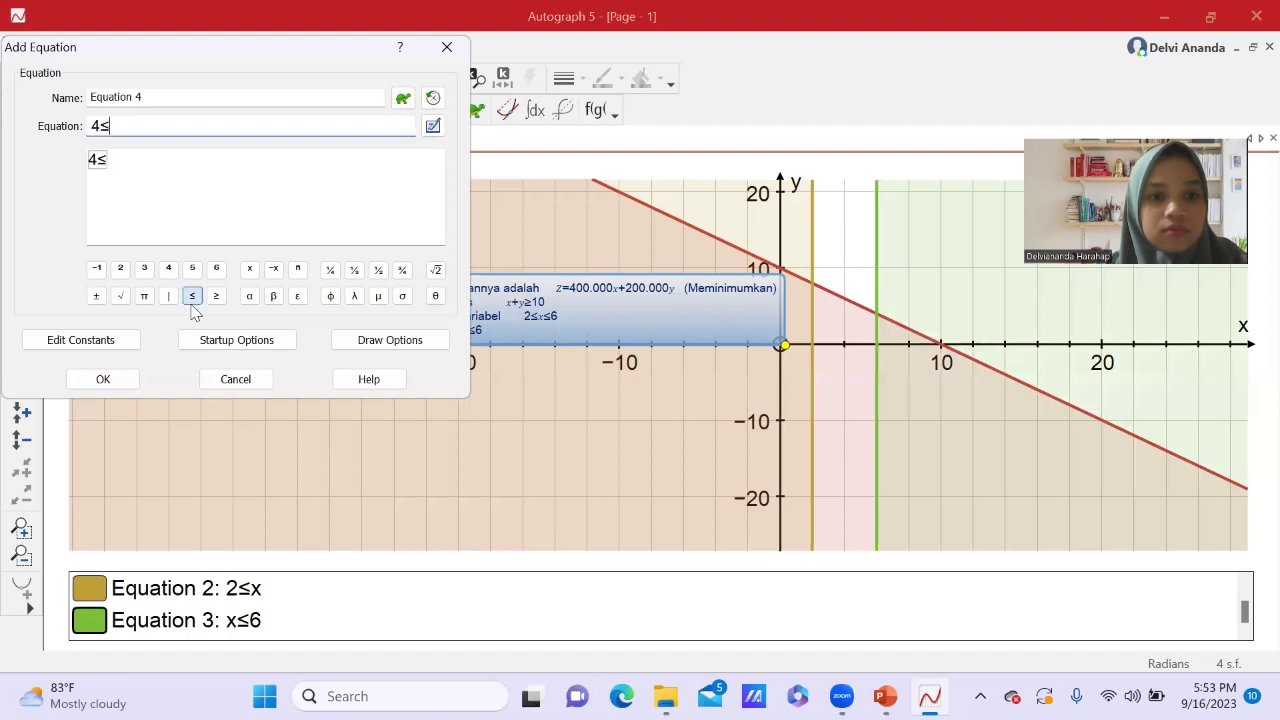
{"action": "type", "text": "y"}
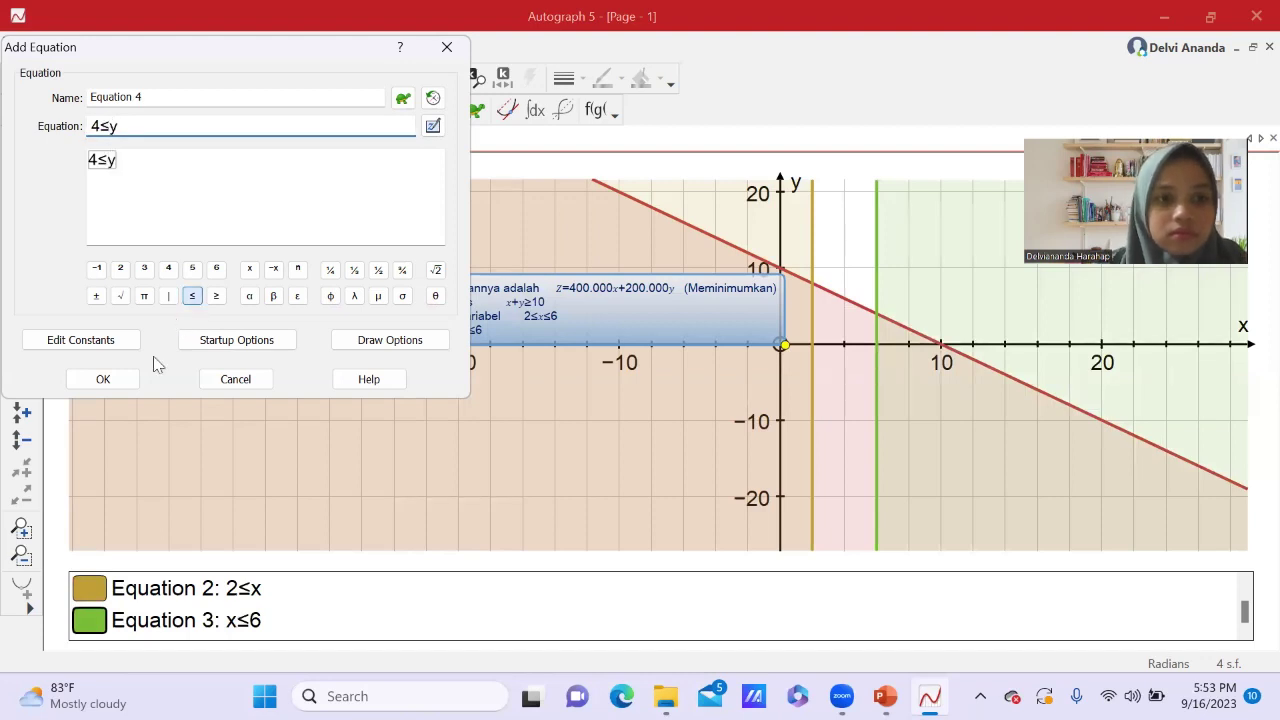
{"action": "left_click", "coordinate": [104, 380]}
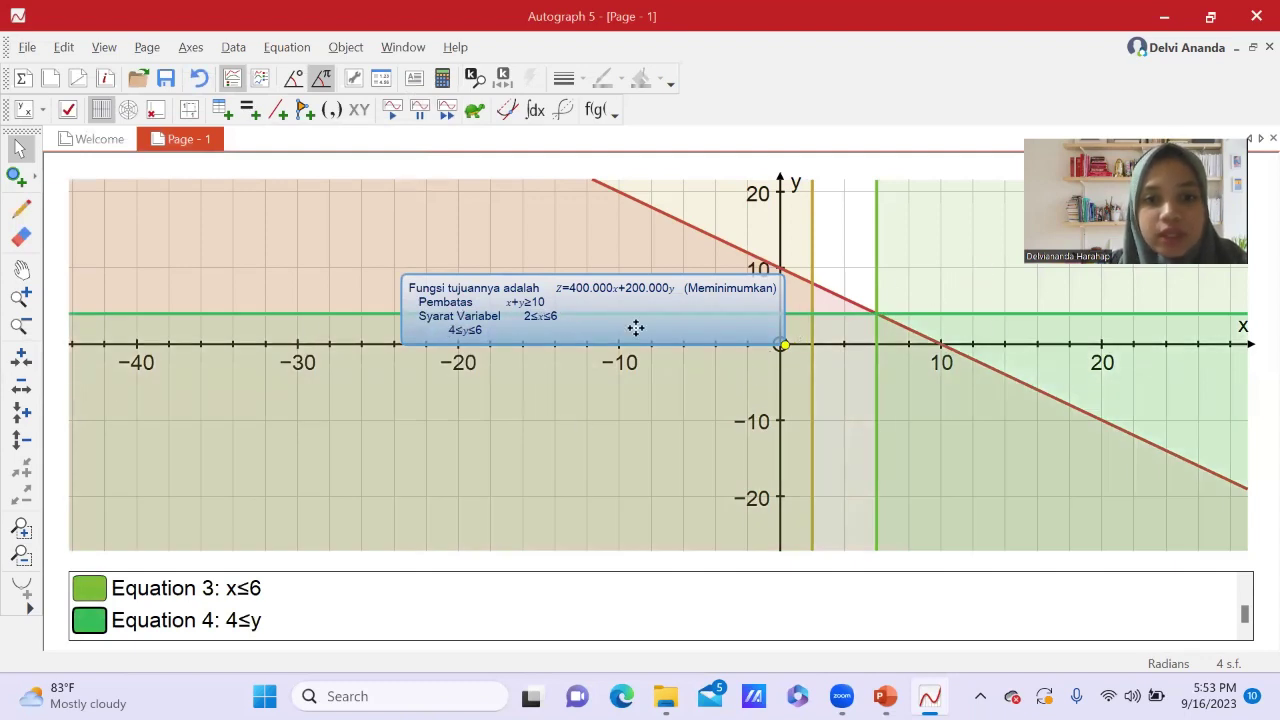
- Add the inequality y≤6 to the graph as the upper limit on y
{"action": "key", "text": "ctrl+e"}
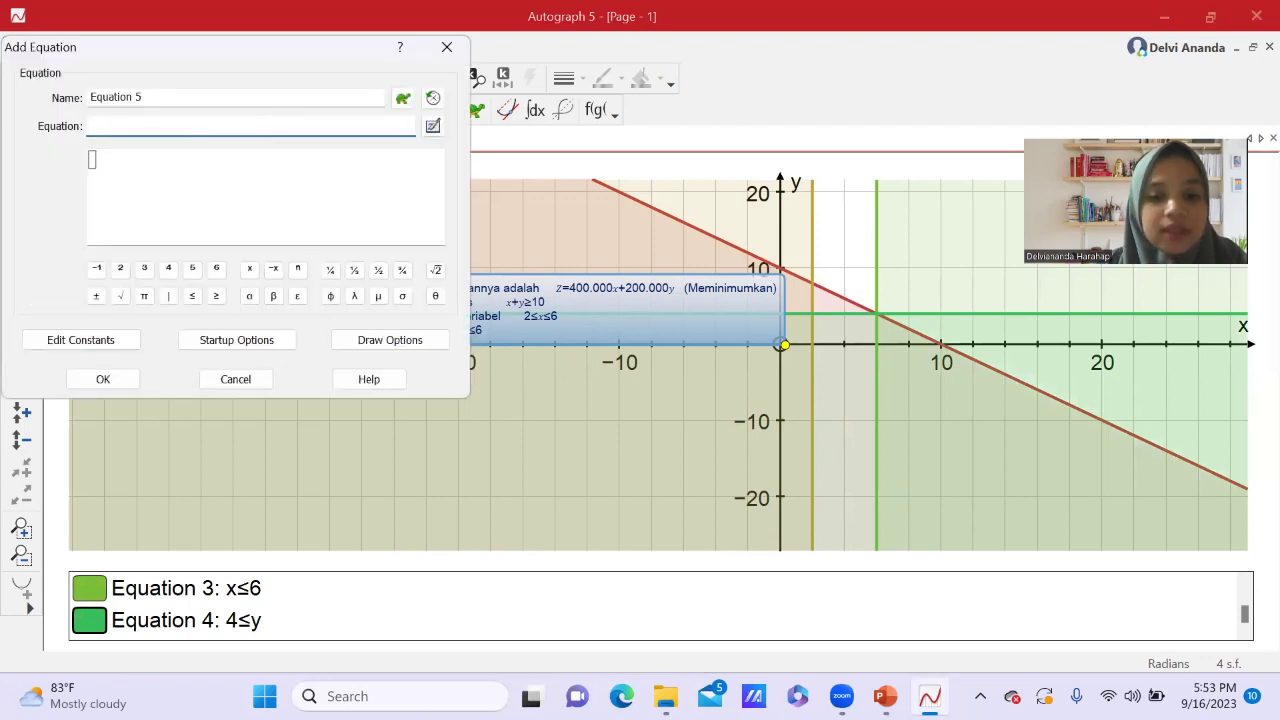
{"action": "type", "text": "y"}
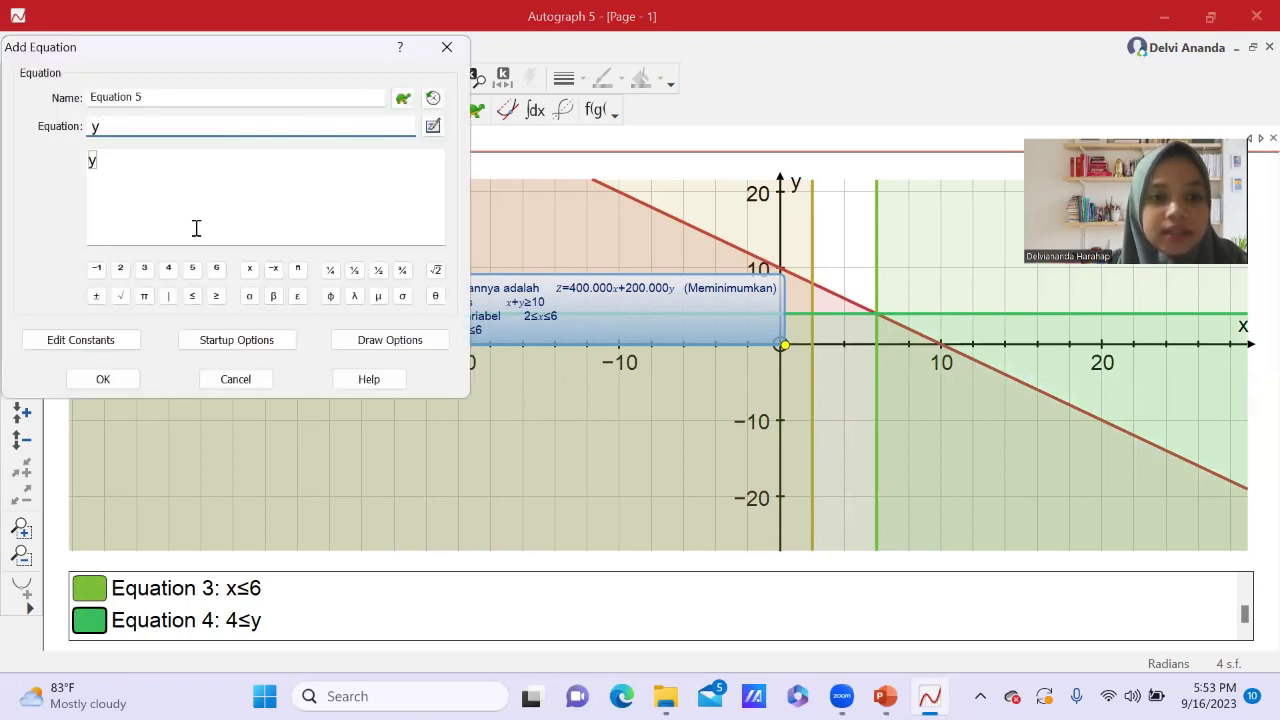
{"action": "left_click", "coordinate": [192, 296]}
{"action": "type", "text": "6"}
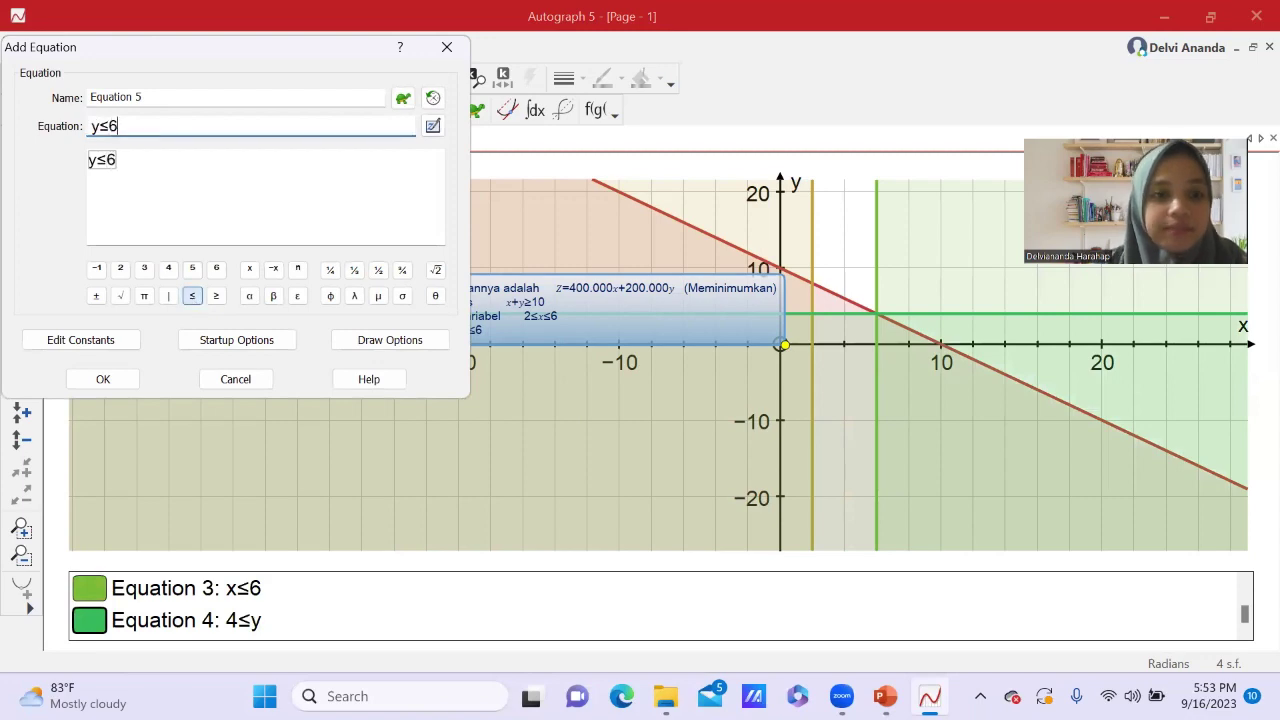
{"action": "left_click", "coordinate": [107, 379]}
- Plot a point by its coordinates x = 6, y = 6 at the corner of the feasible region
{"action": "scroll", "coordinate": [1044, 344], "scroll_direction": "up", "scroll_amount": 5}
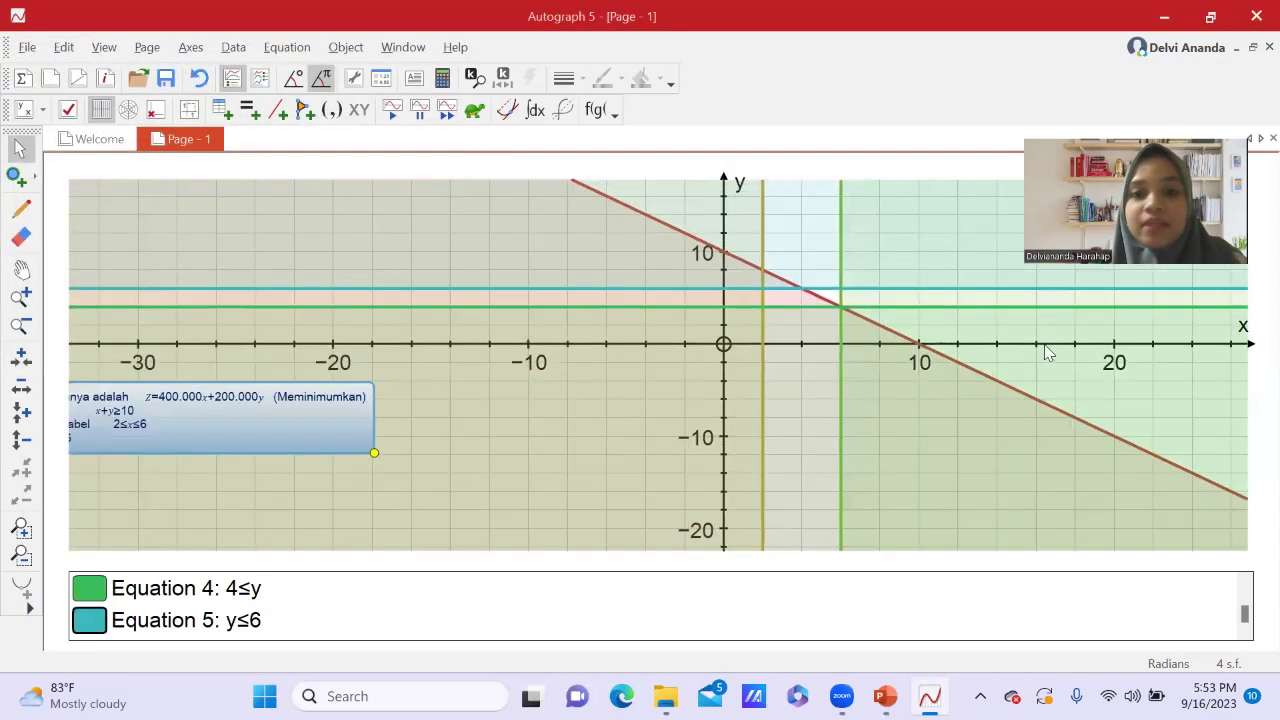
{"action": "scroll", "coordinate": [1044, 344], "scroll_direction": "down", "scroll_amount": 4}
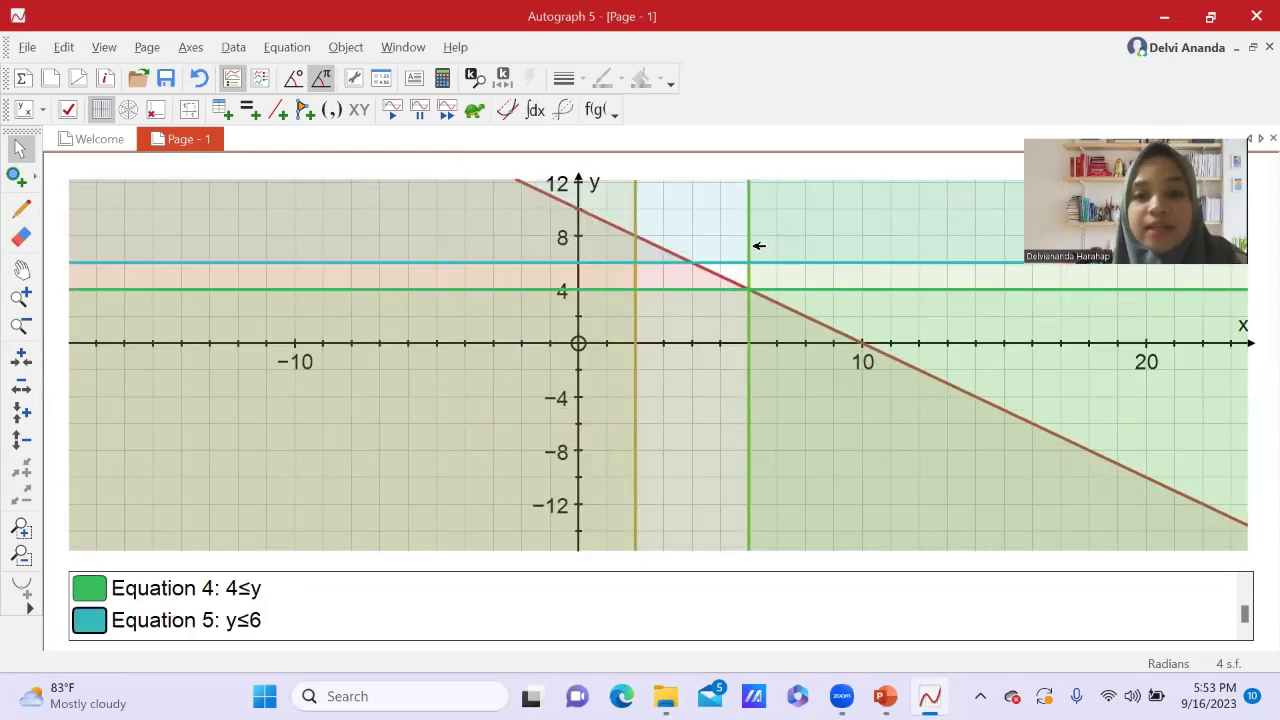
{"action": "scroll", "coordinate": [886, 321], "scroll_direction": "up", "scroll_amount": 2}
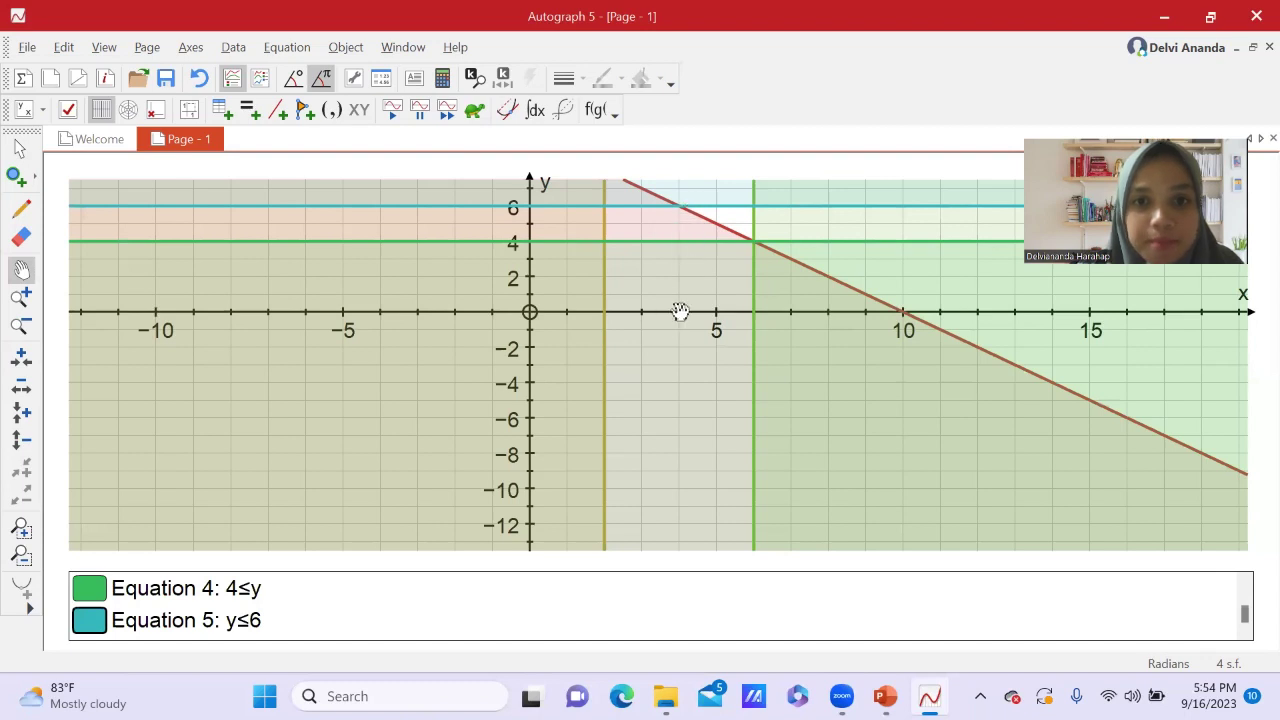
{"action": "left_click", "coordinate": [338, 116]}
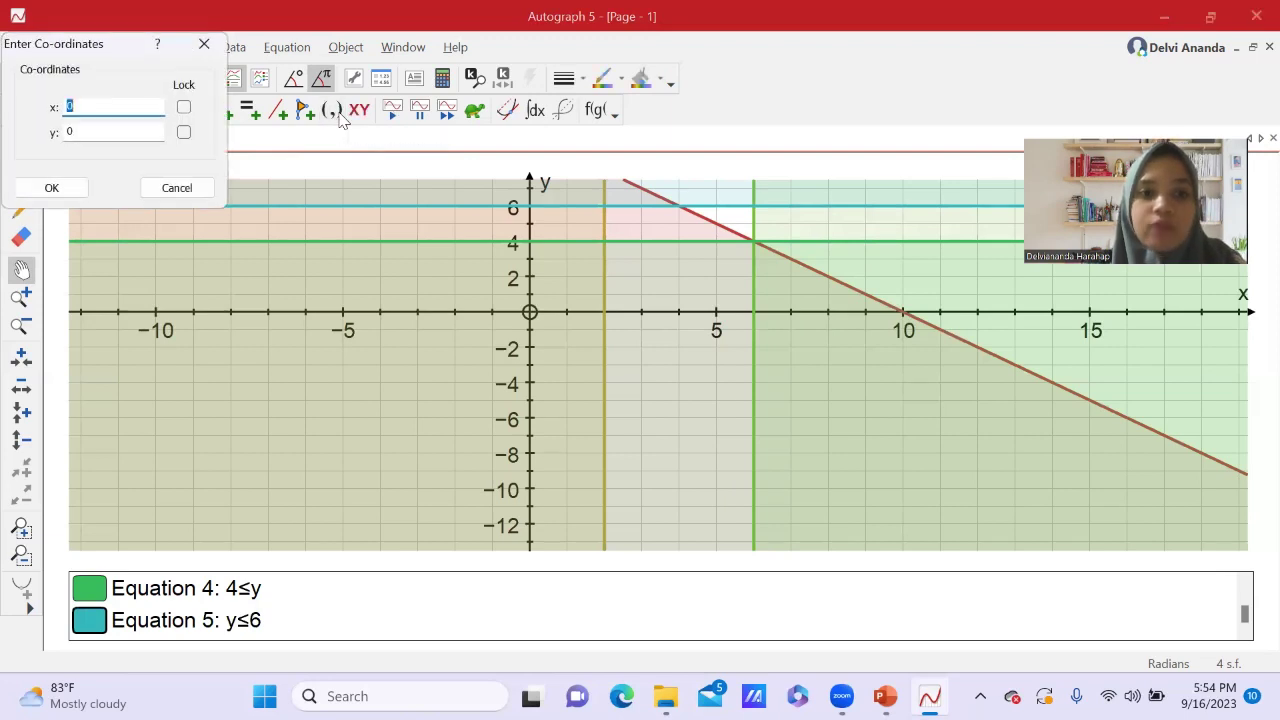
{"action": "type", "text": "6"}
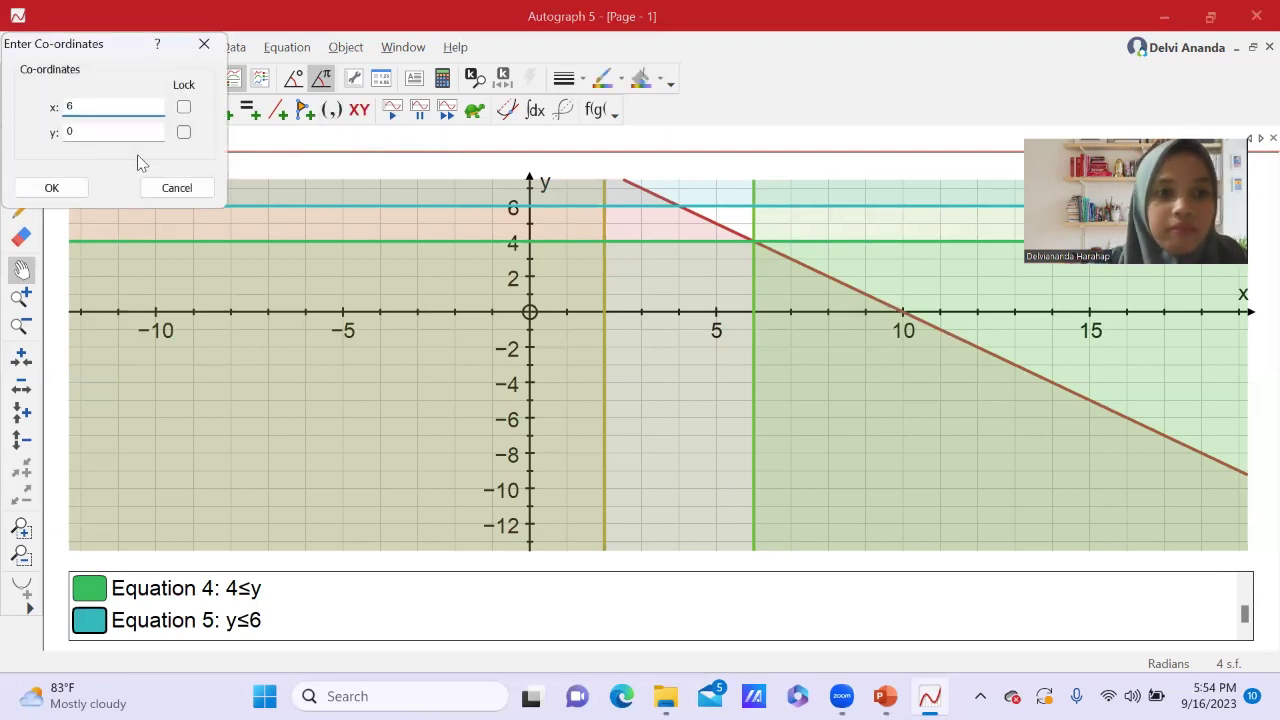
{"action": "left_click", "coordinate": [112, 130]}
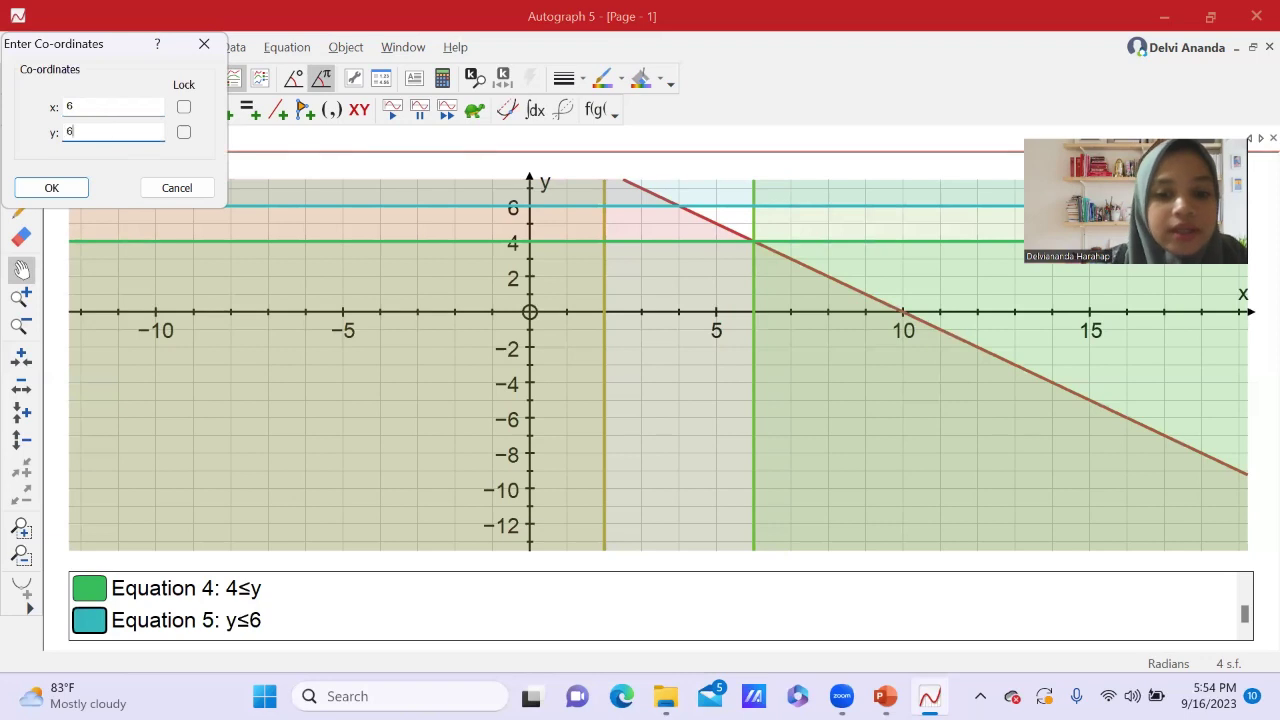
{"action": "type", "text": "6"}
{"action": "left_click", "coordinate": [51, 187]}
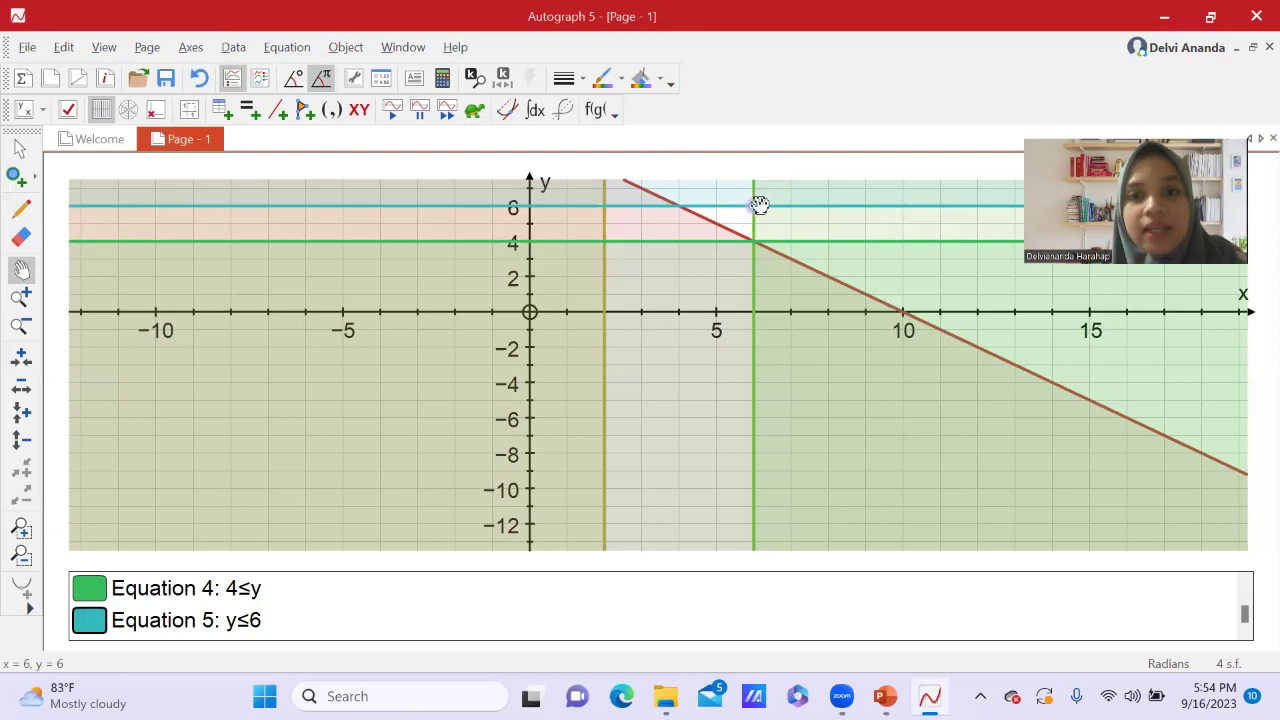
- Handwrite the label A beside the point at (6, 6) with the pencil tool
{"action": "left_click", "coordinate": [14, 214]}
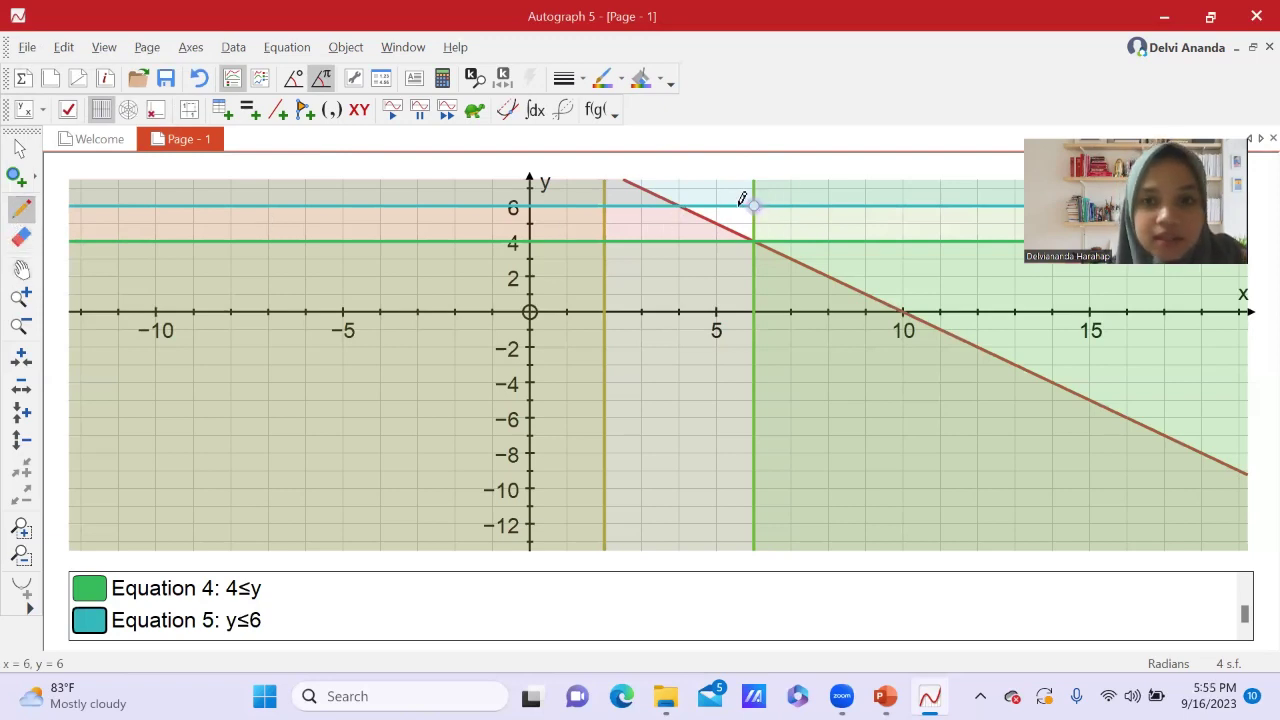
{"action": "left_click_drag", "start_coordinate": [768, 194], "coordinate": [787, 206]}
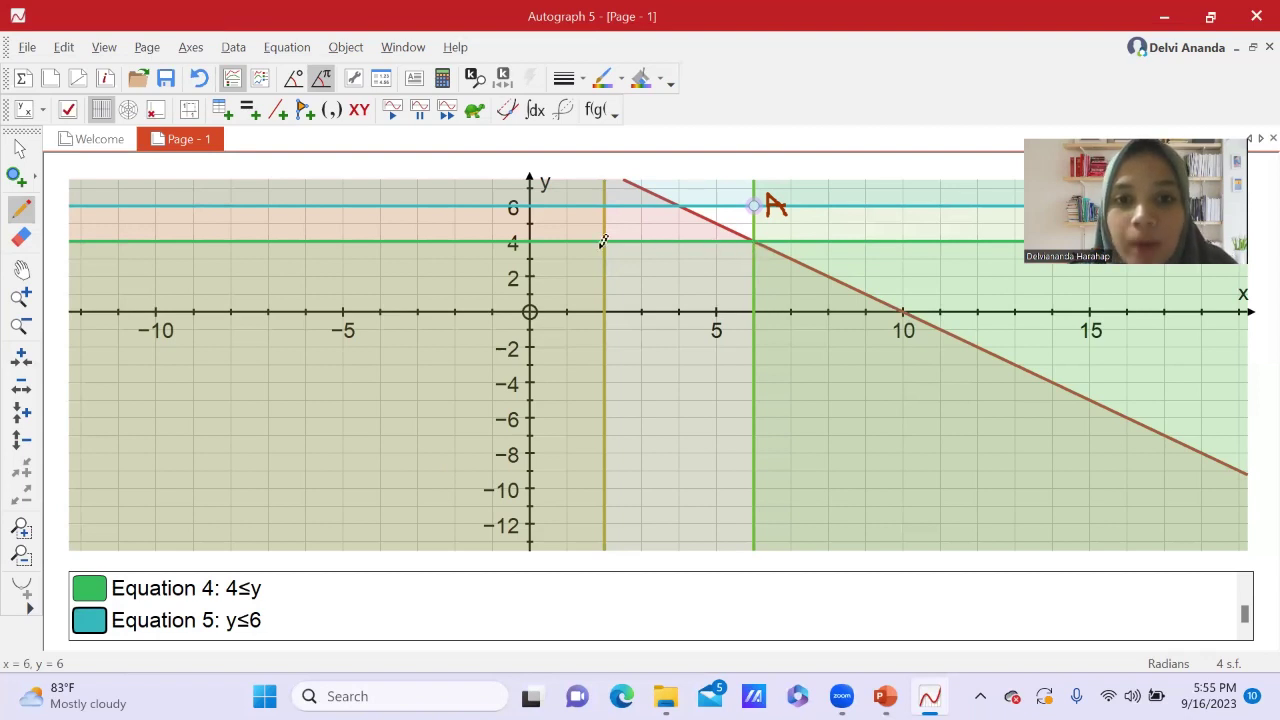
{"action": "left_click", "coordinate": [16, 147]}
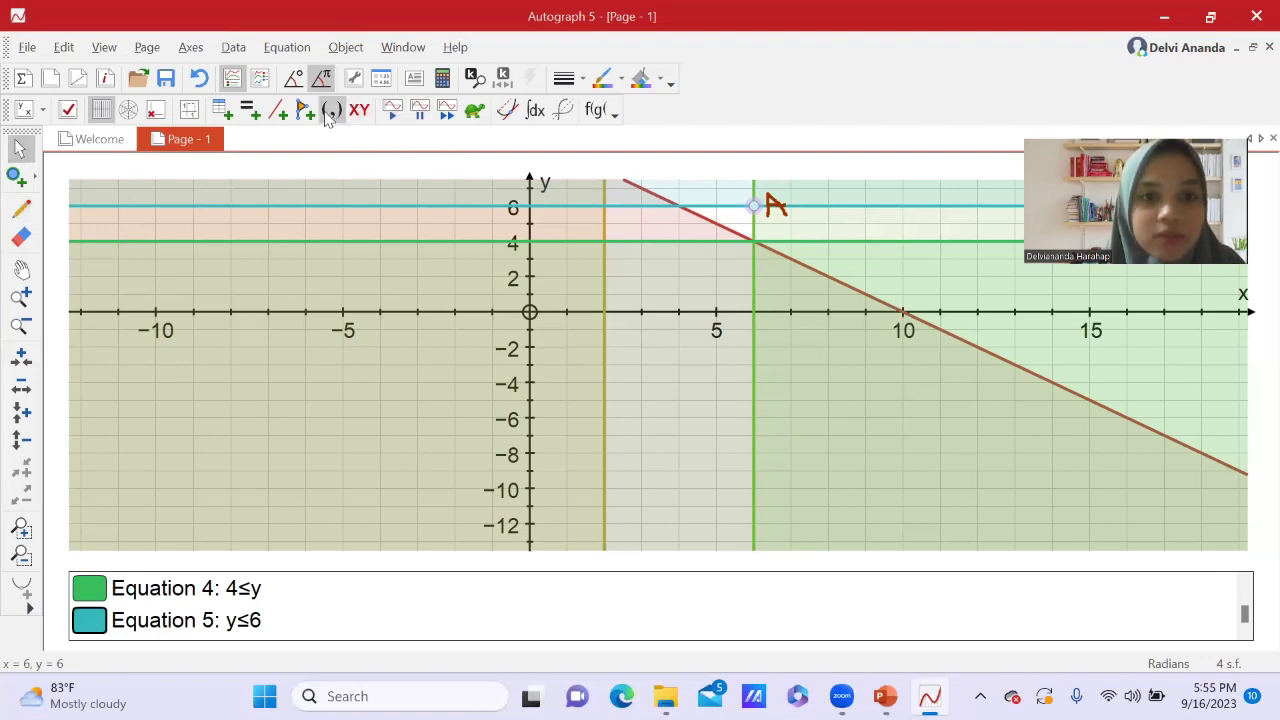
- Plot a second corner point by its coordinates x = 6, y = 4
{"action": "left_click", "coordinate": [330, 111]}
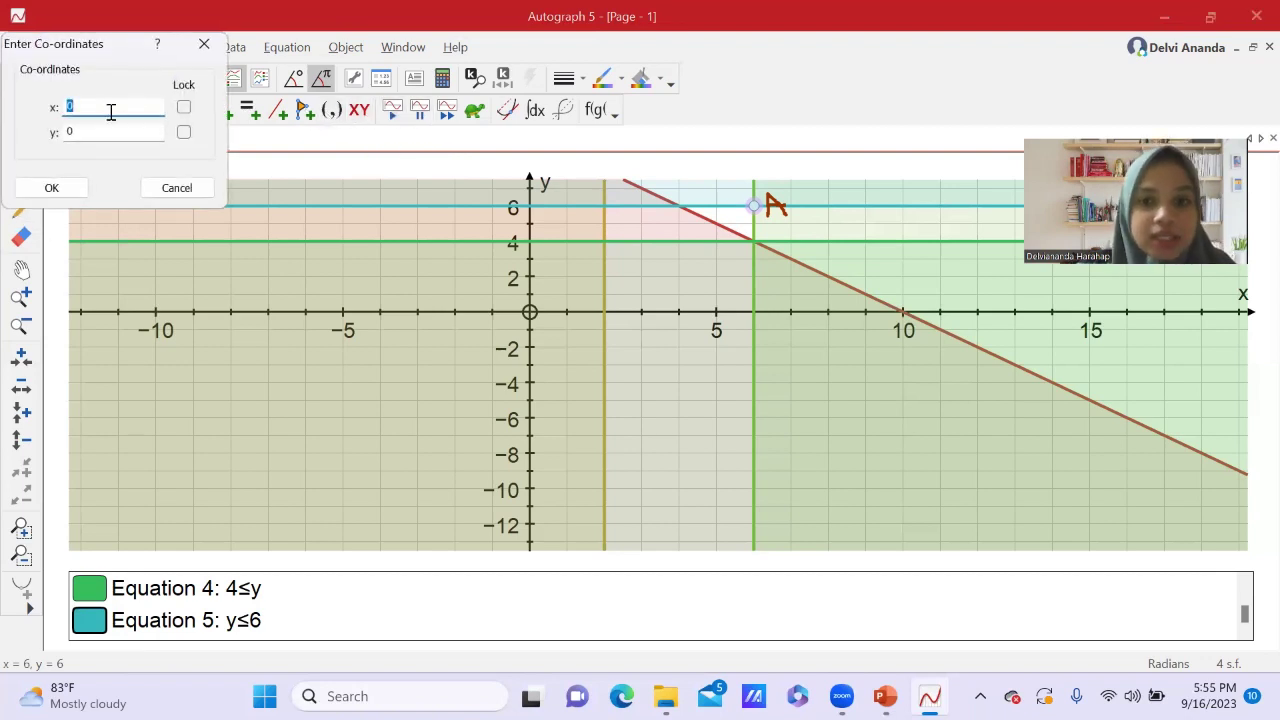
{"action": "type", "text": "6"}
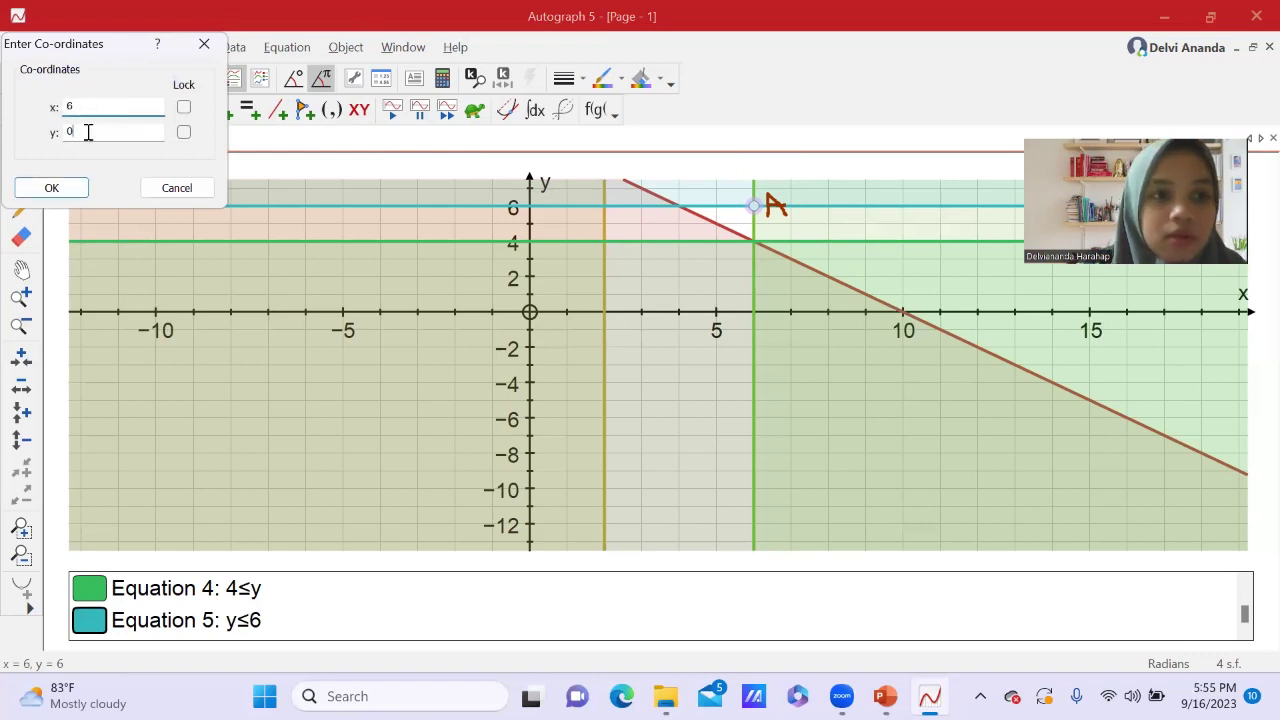
{"action": "left_click", "coordinate": [88, 132]}
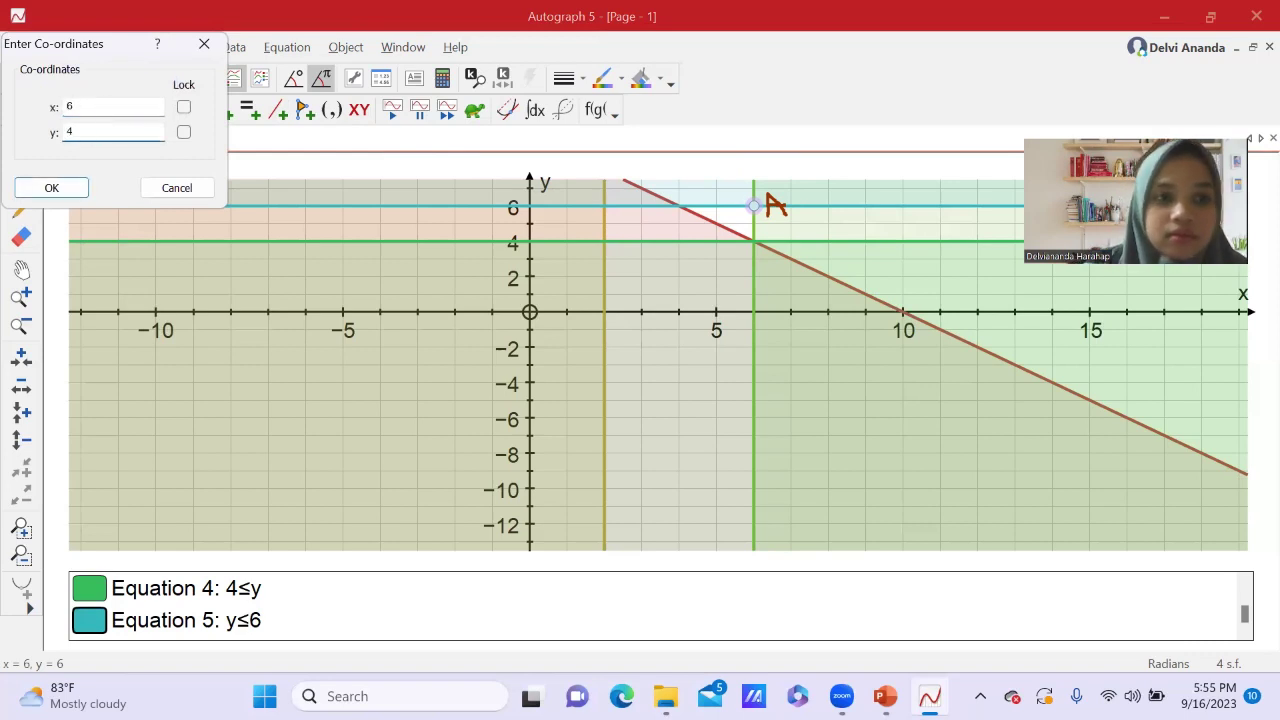
{"action": "left_click", "coordinate": [46, 190]}
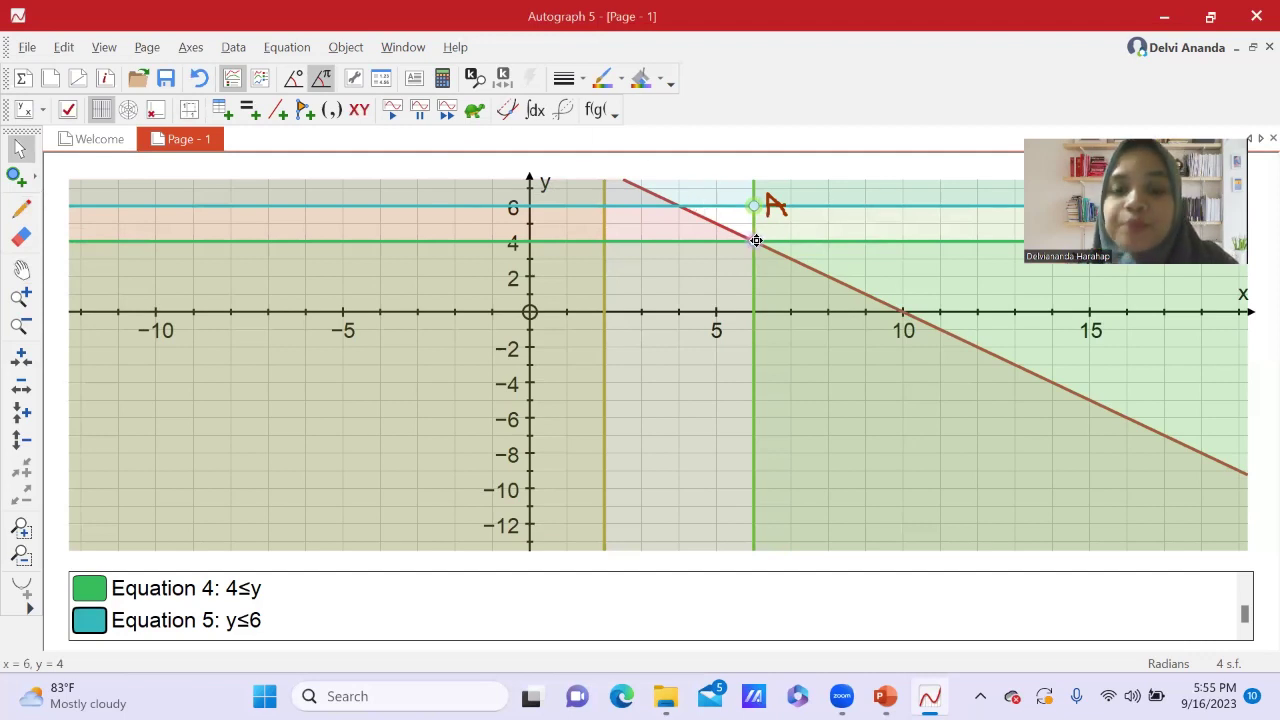
- Handwrite the label B beside the corner point at (6, 4) with the pencil tool
{"action": "left_click", "coordinate": [20, 207]}
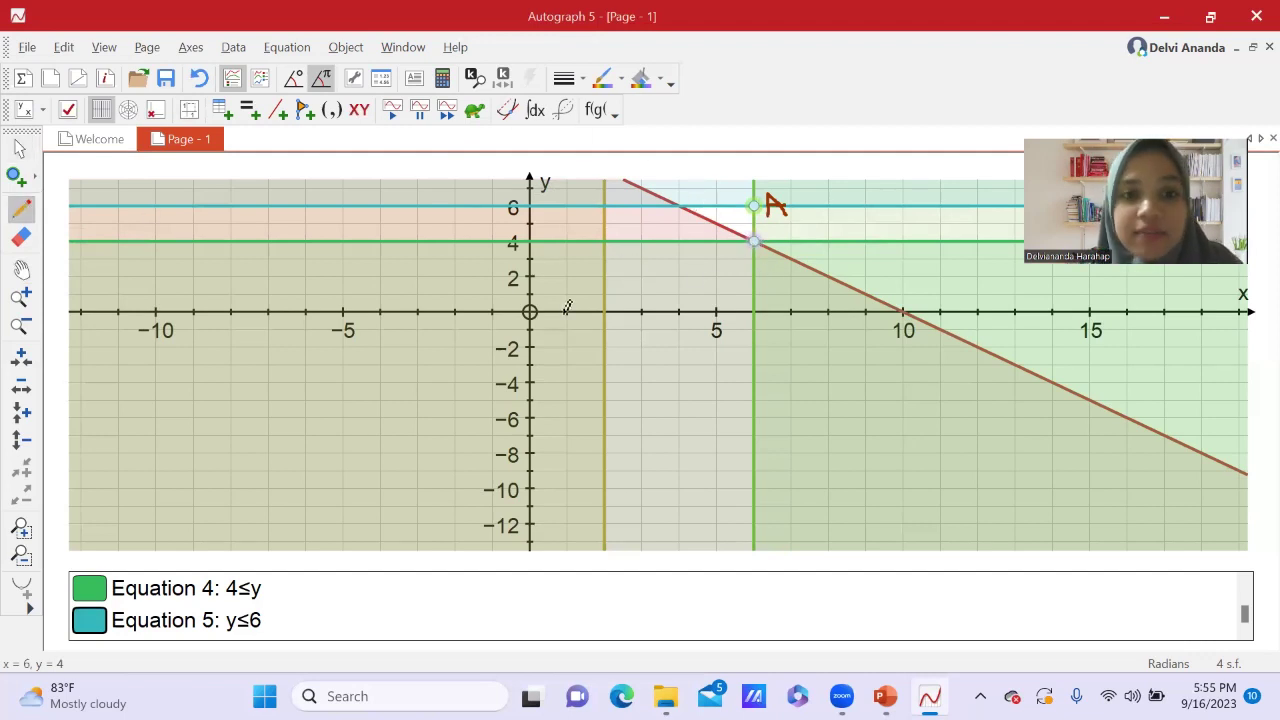
{"action": "mouse_move", "coordinate": [771, 226]}
{"action": "left_mouse_down"}
{"action": "mouse_move", "coordinate": [774, 247]}
{"action": "mouse_move", "coordinate": [776, 224]}
{"action": "left_mouse_up"}
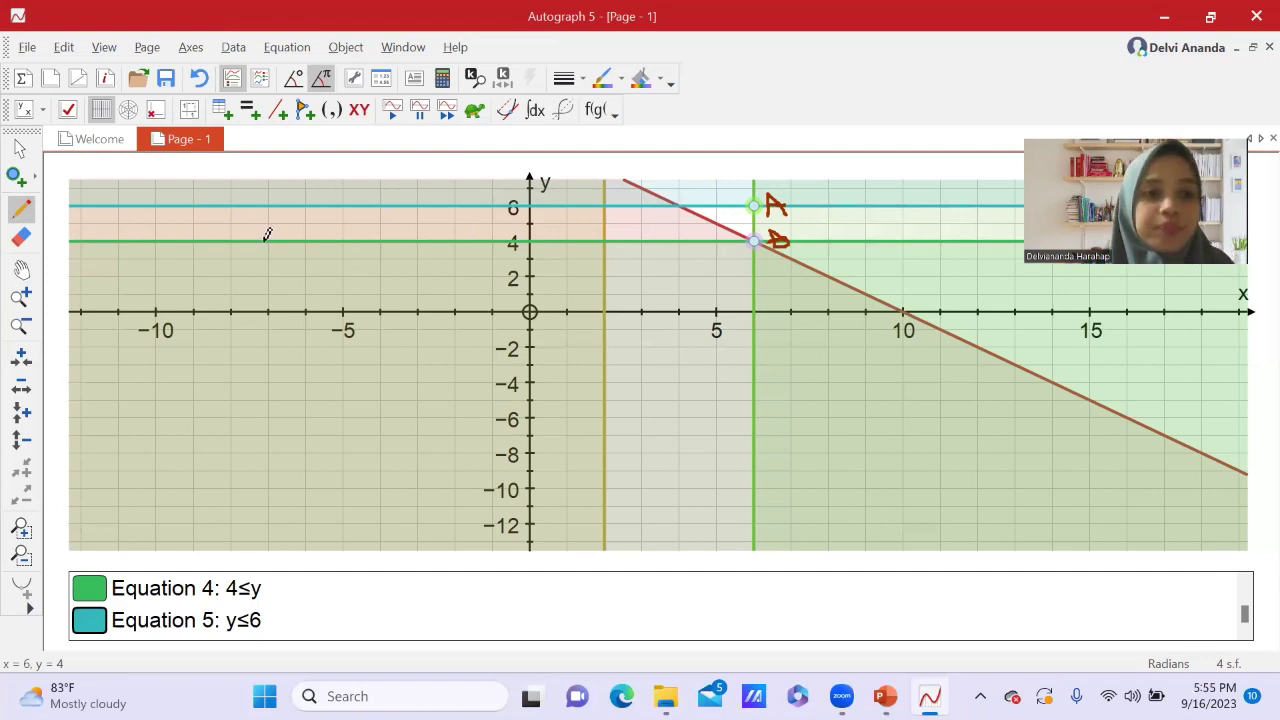
{"action": "left_click", "coordinate": [18, 150]}
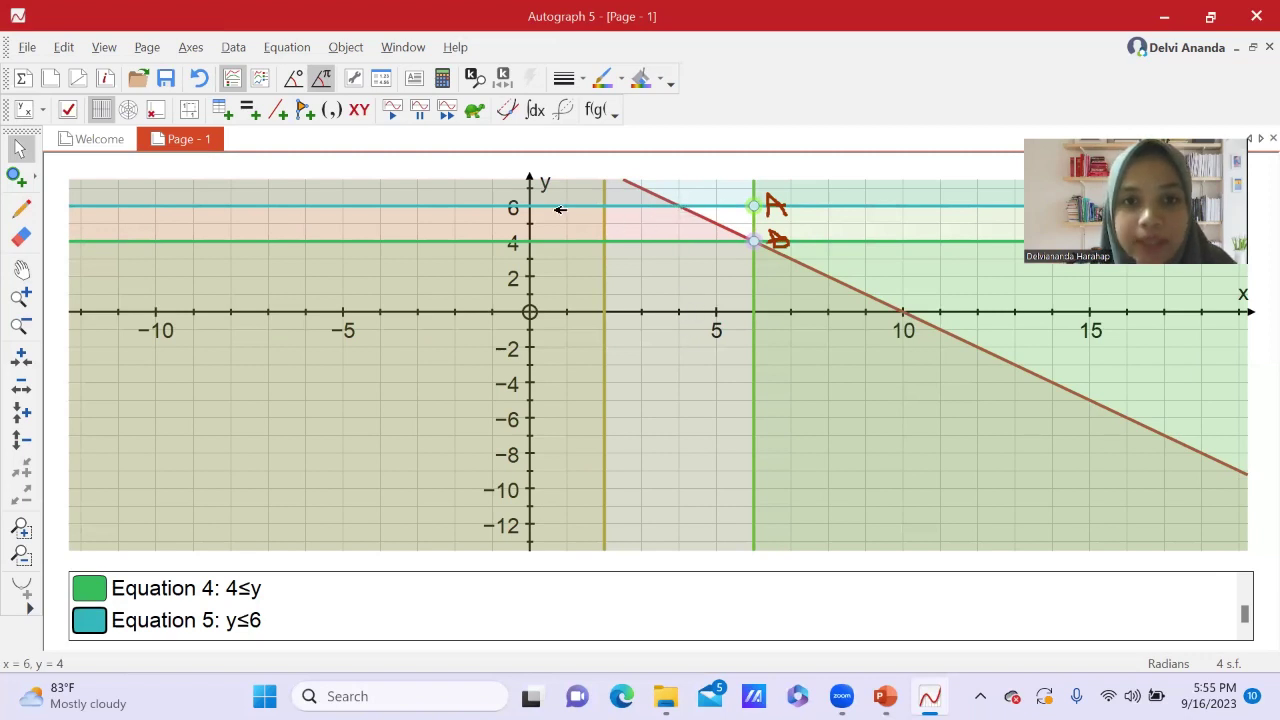
- Plot a third corner point by its coordinates x = 4, y = 6 and handwrite the label C beside it with the pencil tool
{"action": "type", "text": "4"}
{"action": "left_click", "coordinate": [74, 134]}
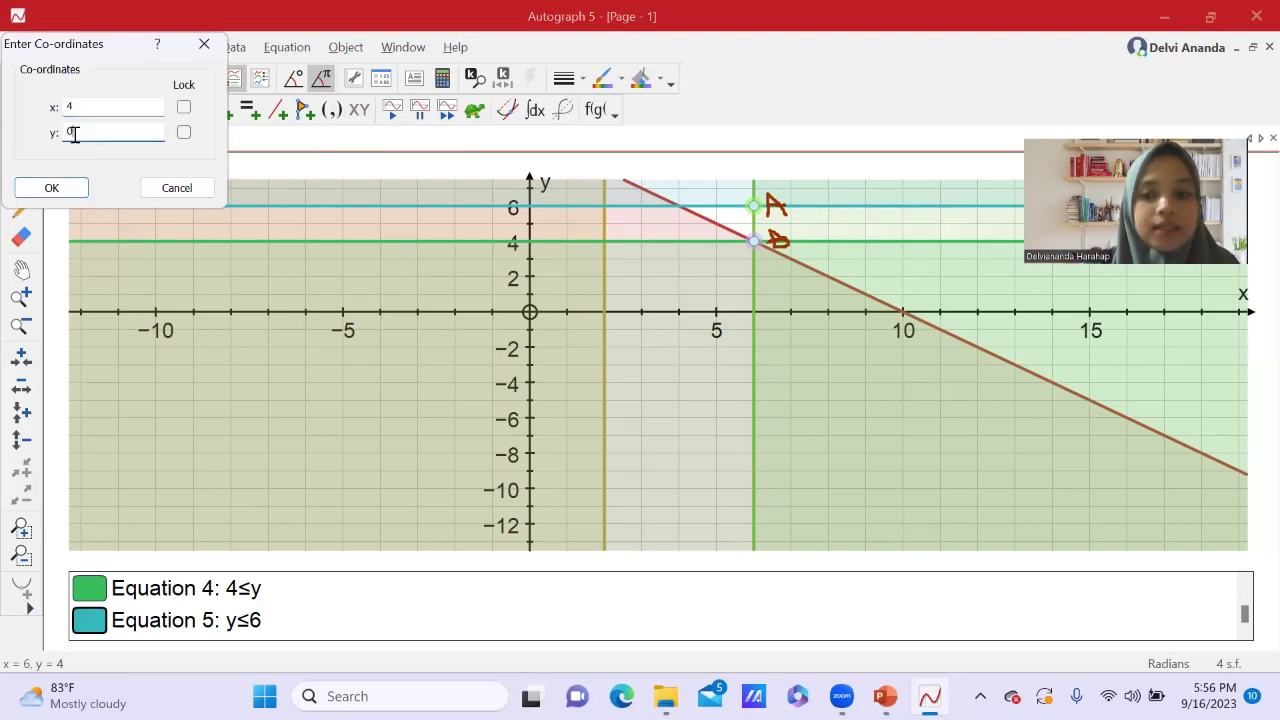
{"action": "left_click", "coordinate": [53, 189]}
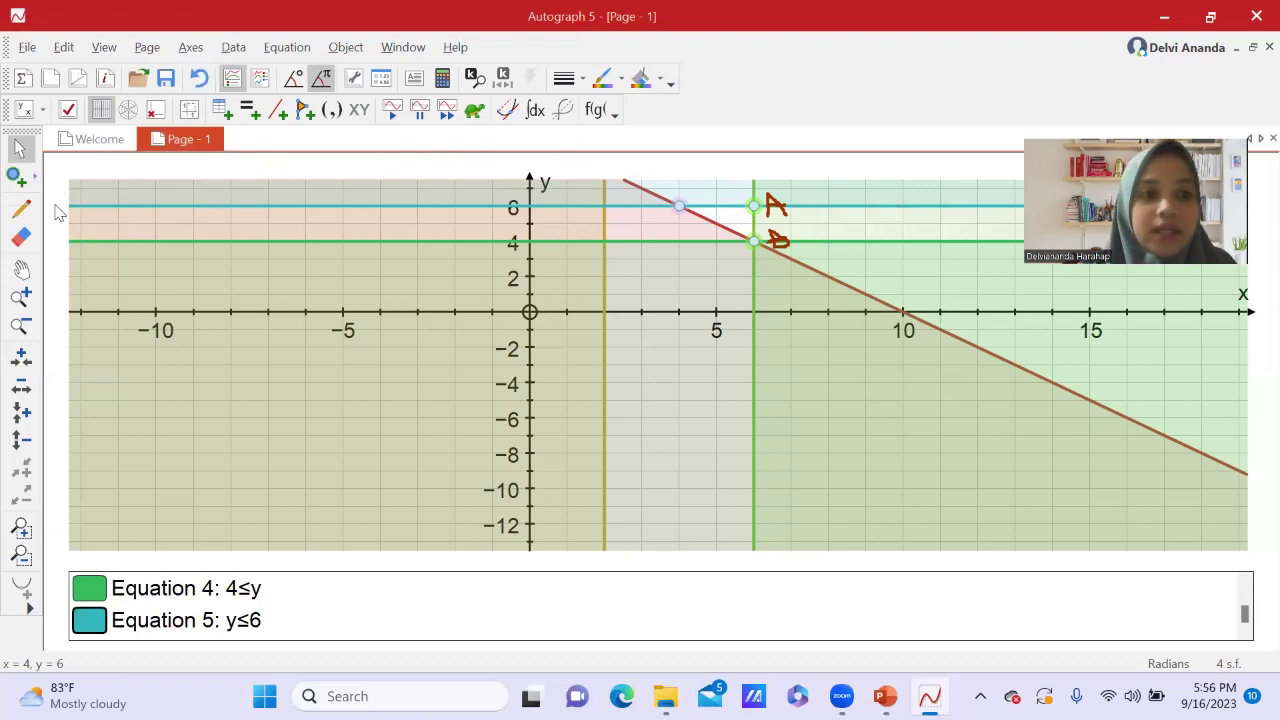
{"action": "left_click", "coordinate": [20, 207]}
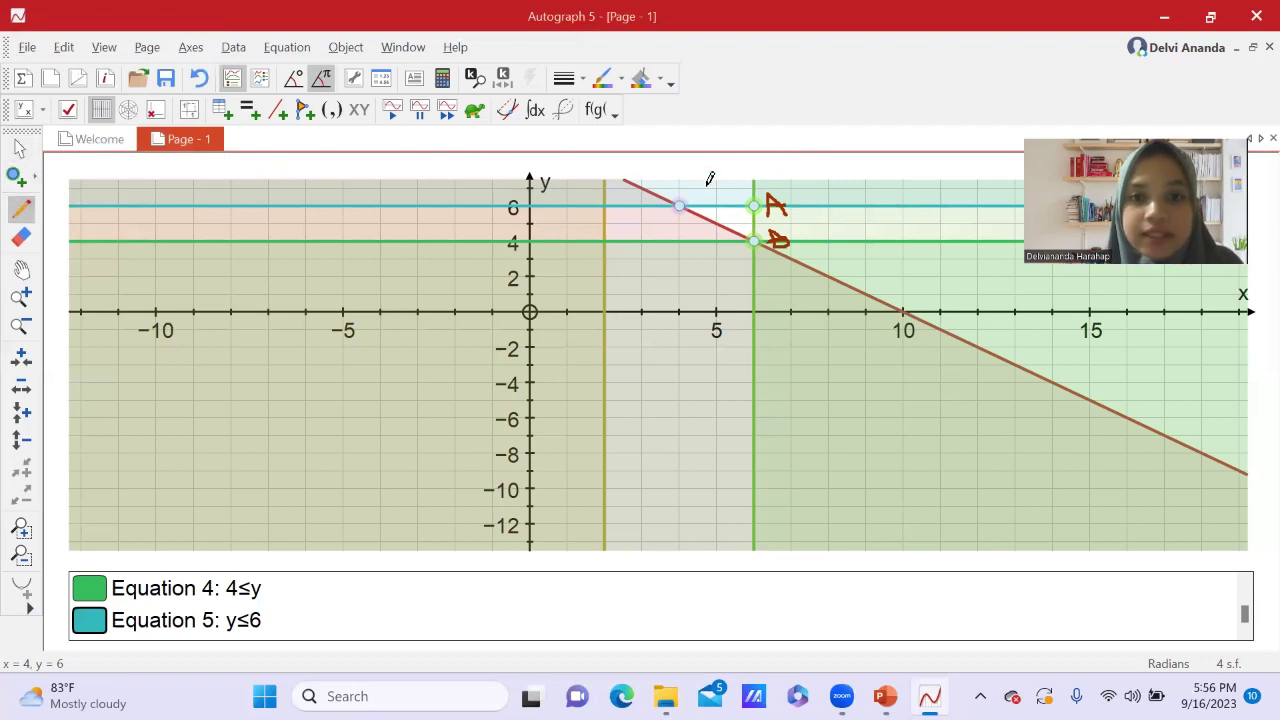
{"action": "left_click_drag", "start_coordinate": [706, 188], "coordinate": [689, 191]}
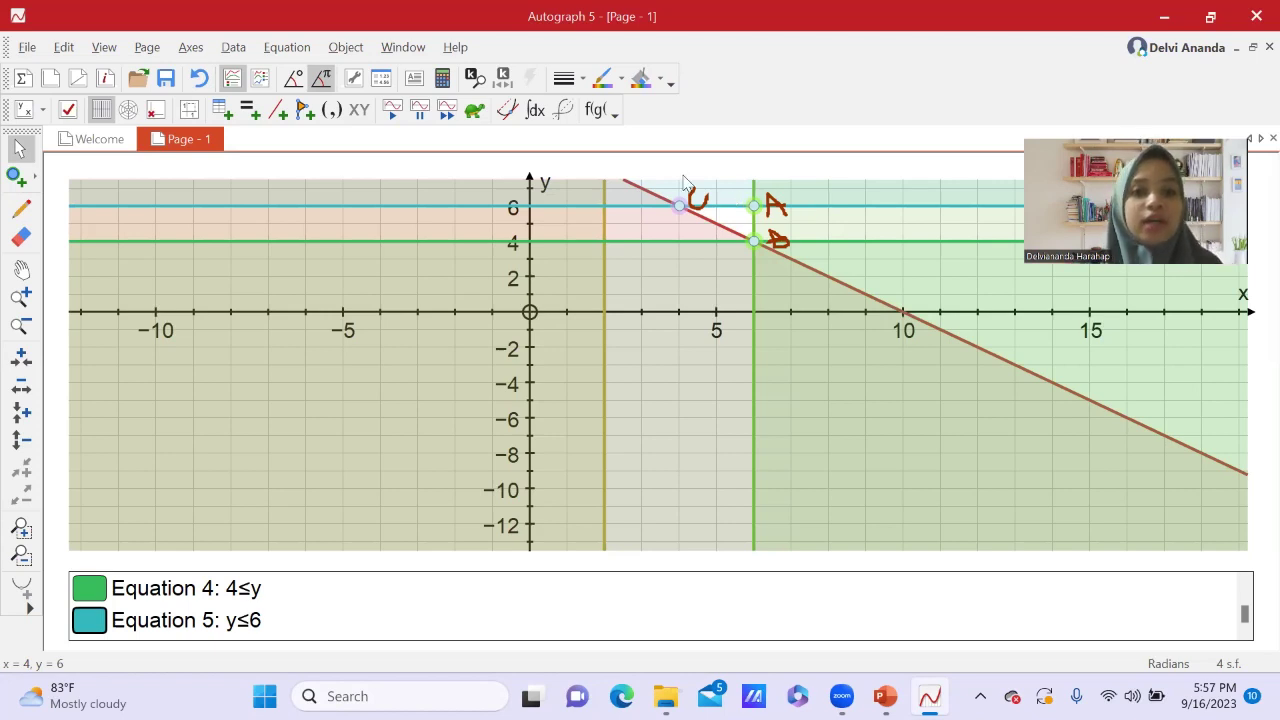
- Handwrite HP with the pencil tool in the feasible region between points A, B and C
{"action": "left_click", "coordinate": [20, 208]}
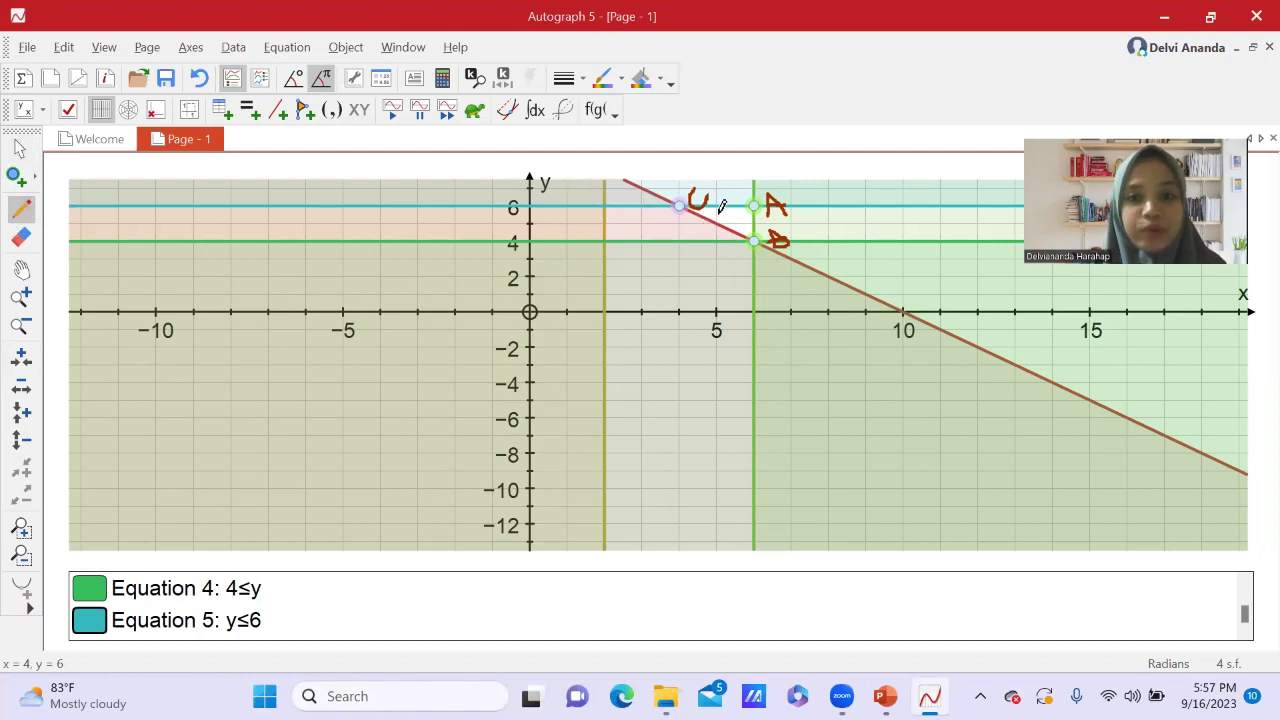
{"action": "left_click_drag", "start_coordinate": [718, 212], "coordinate": [730, 234]}
{"action": "left_click_drag", "start_coordinate": [734, 214], "coordinate": [740, 236]}
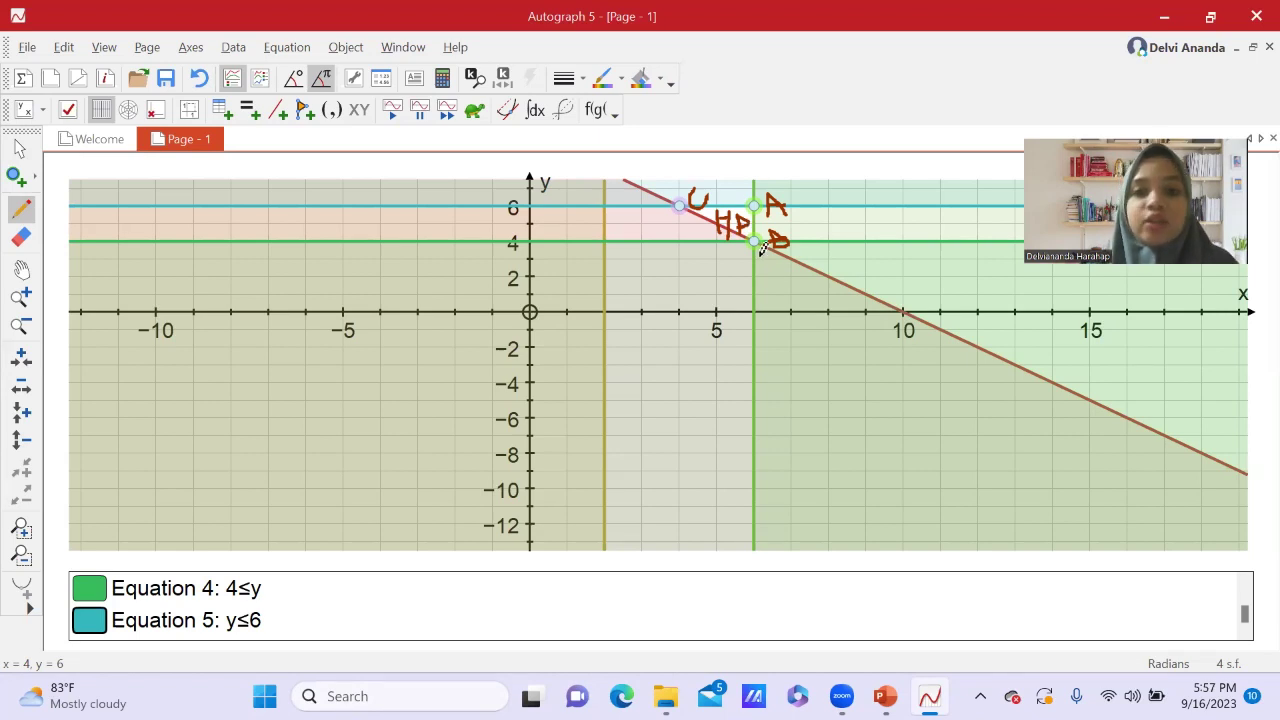
{"action": "key", "text": "Escape"}
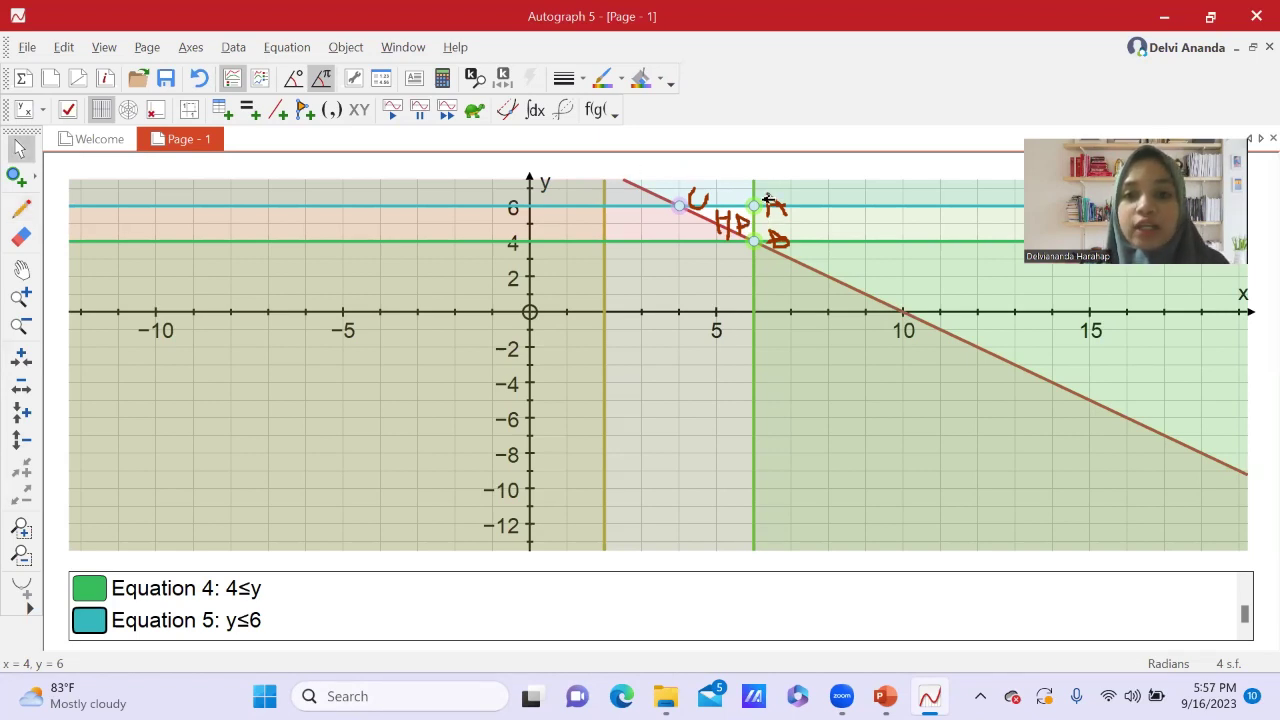